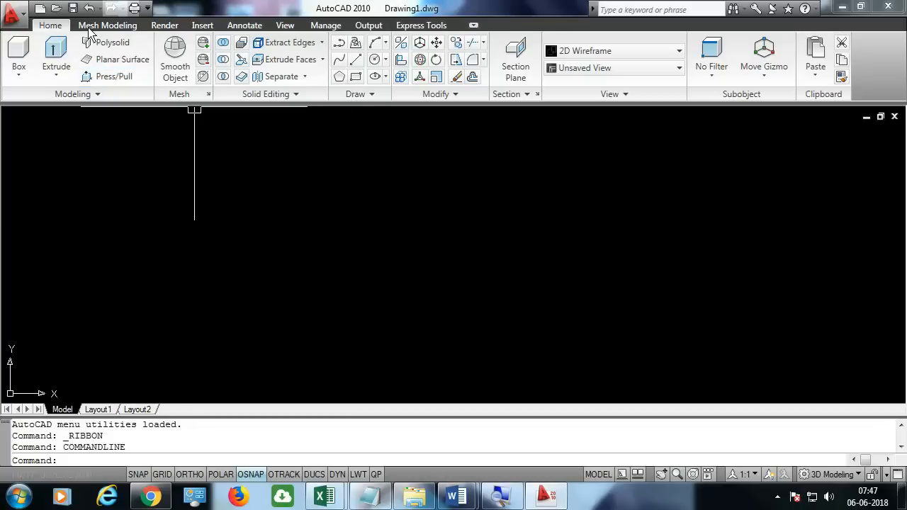
# Set the view to SW Isometric and the visual style to Realistic
pyautogui.click(107, 42)
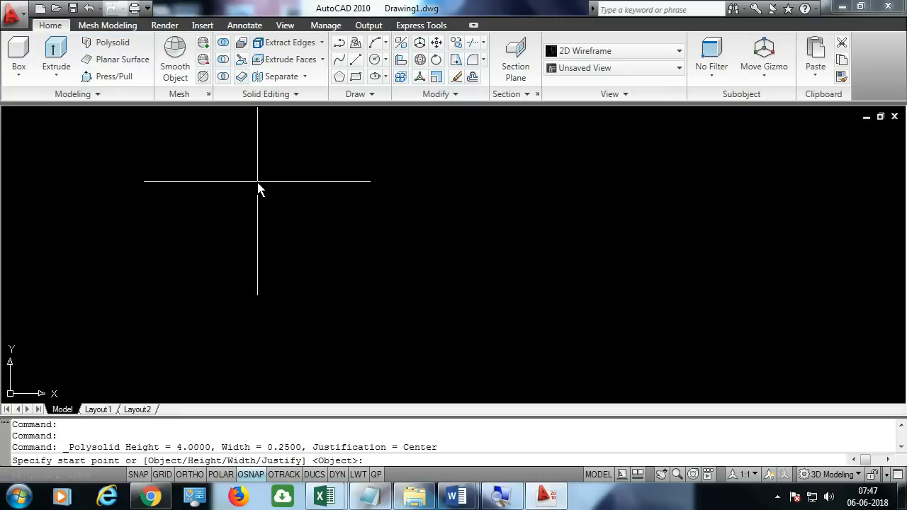
pyautogui.click(615, 69)
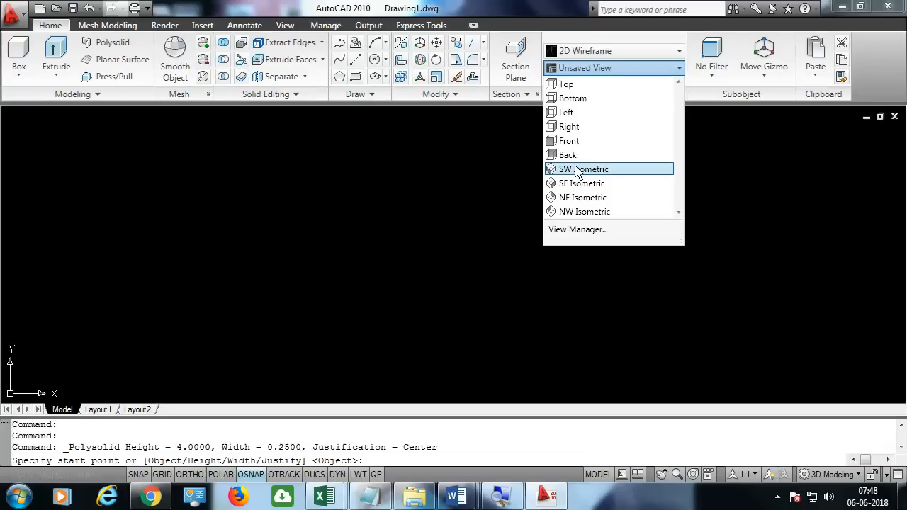
pyautogui.click(577, 170)
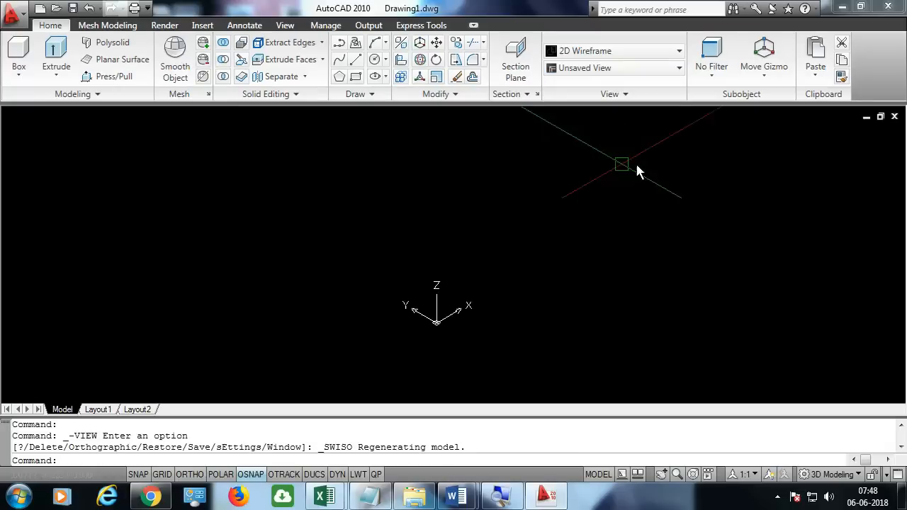
pyautogui.scroll(2, 656, 176)
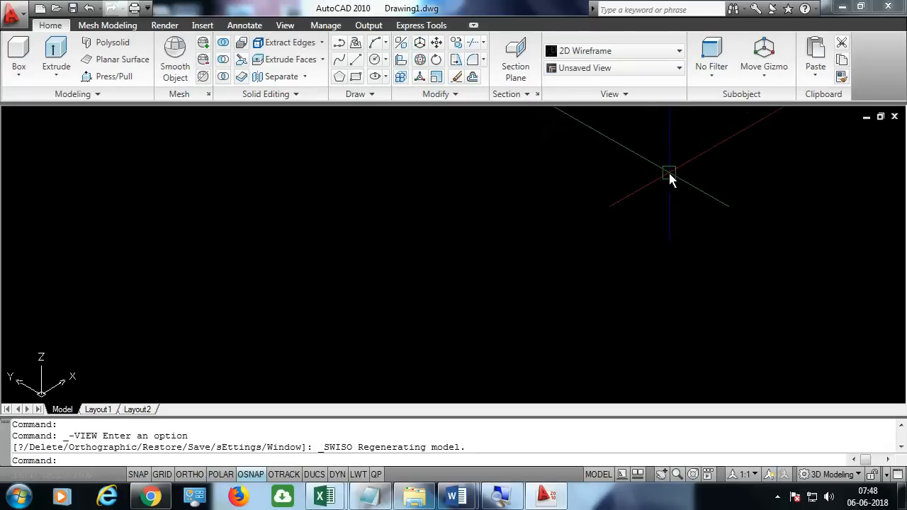
pyautogui.click(607, 54)
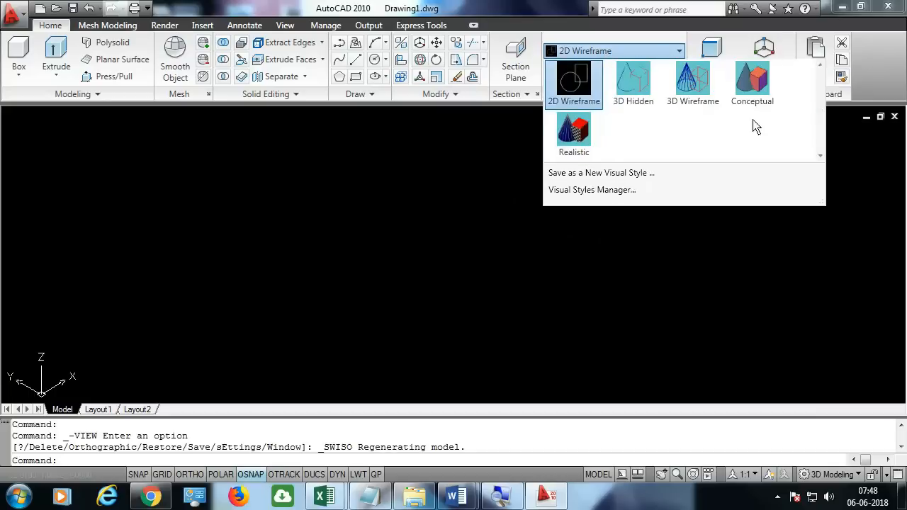
pyautogui.click(588, 141)
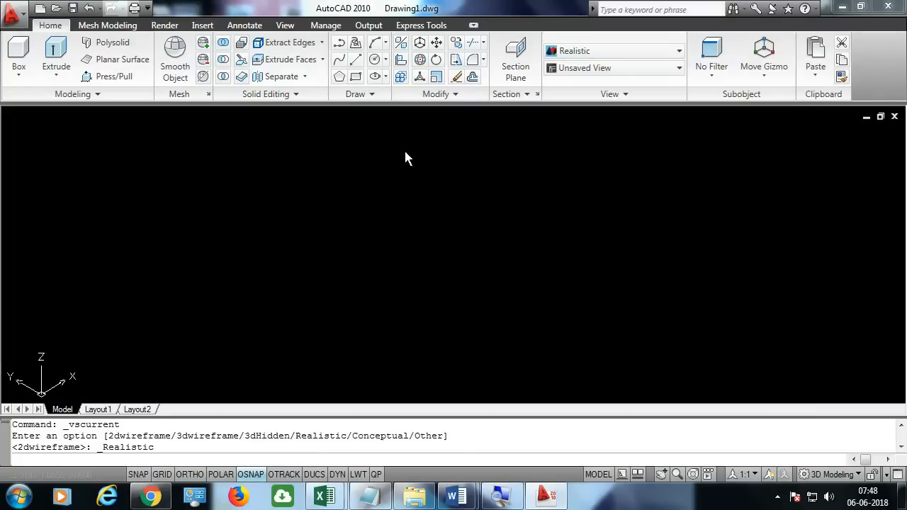
# Start a polysolid wall in the empty model and turn on Ortho mode
pyautogui.click(119, 47)
pyautogui.click(153, 217)
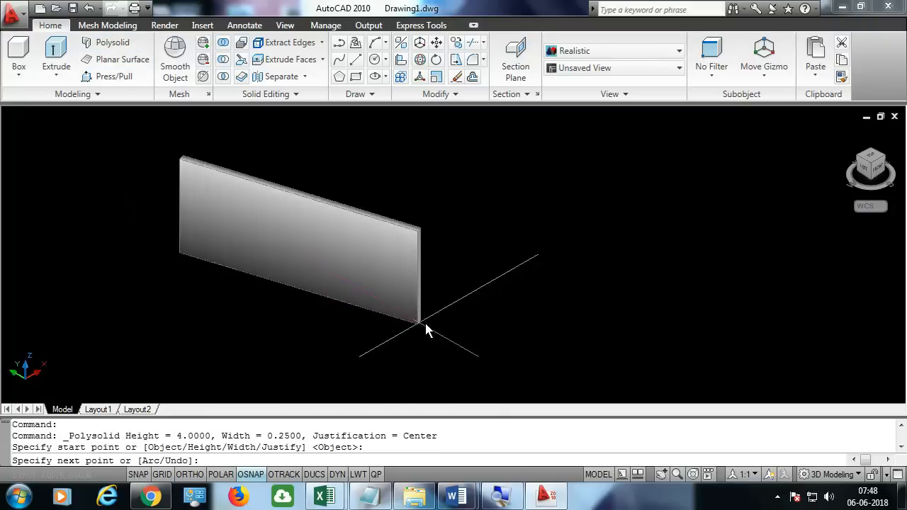
pyautogui.press('F8')
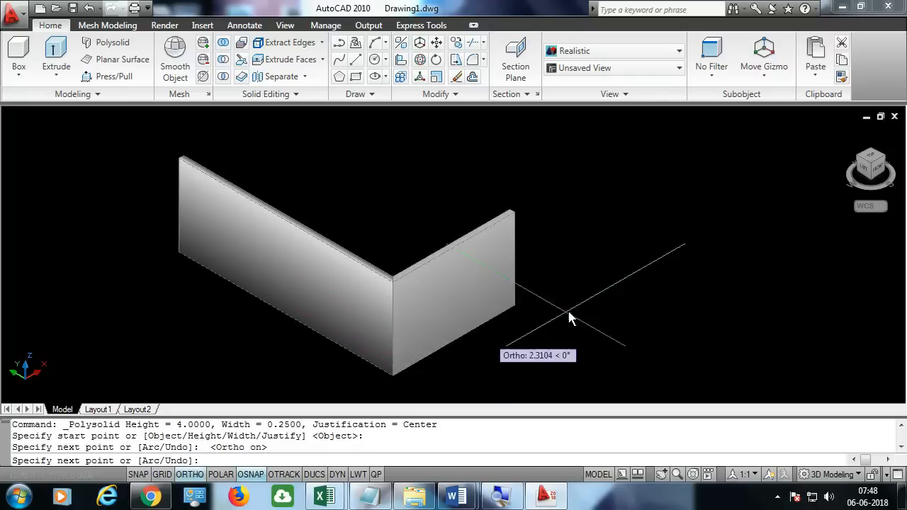
pyautogui.click(669, 247)
pyautogui.scroll(-3, 666, 284)
pyautogui.keyDown('shift'); pyautogui.moveTo(688, 267); pyautogui.dragTo(632, 227, button='middle'); pyautogui.keyUp('shift')
pyautogui.scroll(2, 632, 227)
pyautogui.click(546, 253)
pyautogui.click(668, 180)
pyautogui.click(552, 171)
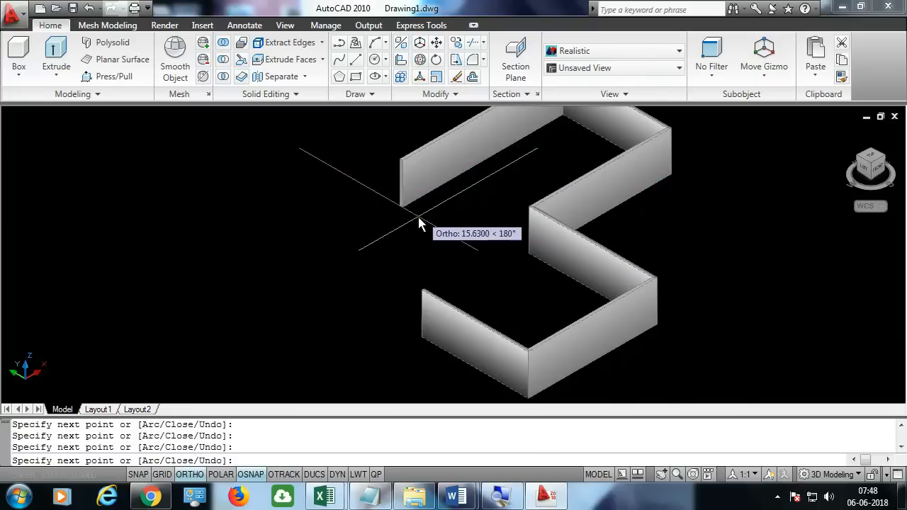
pyautogui.click(511, 278)
pyautogui.click(497, 293)
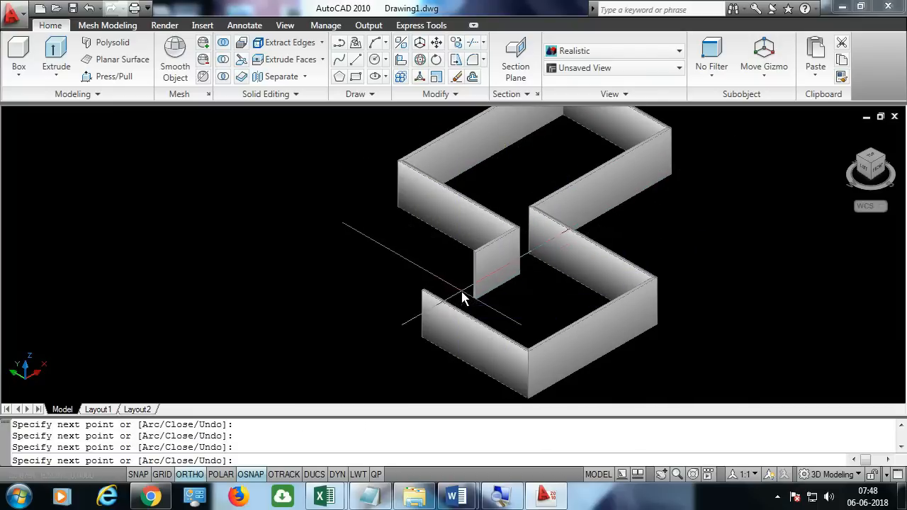
pyautogui.click(339, 243)
pyautogui.click(306, 258)
pyautogui.click(330, 295)
pyautogui.click(355, 335)
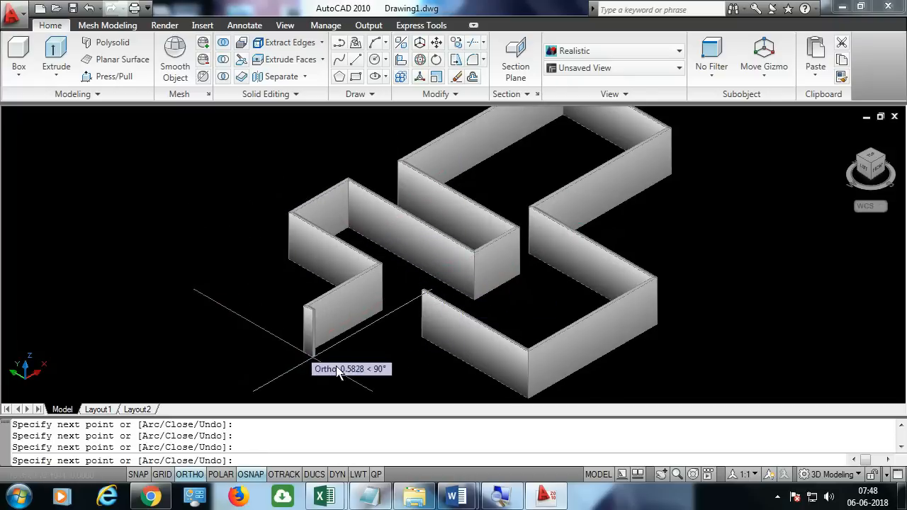
pyautogui.press('Escape')
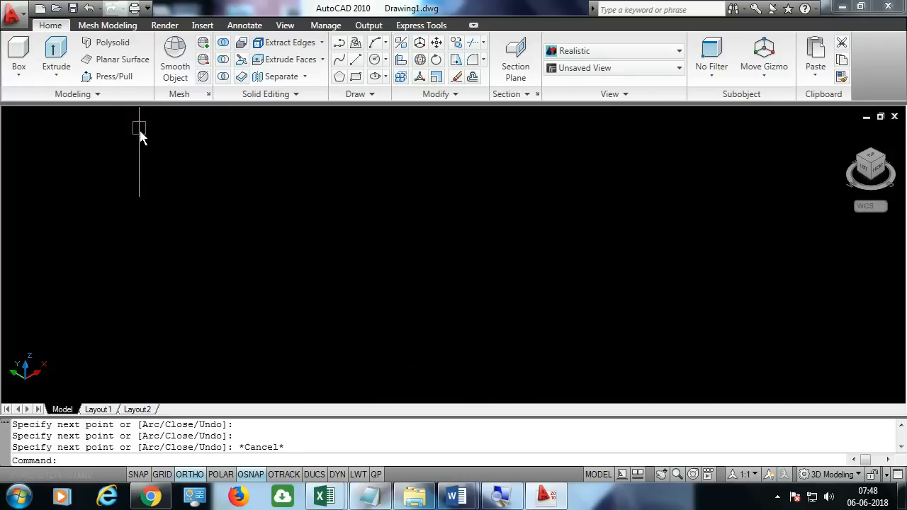
pyautogui.click(113, 40)
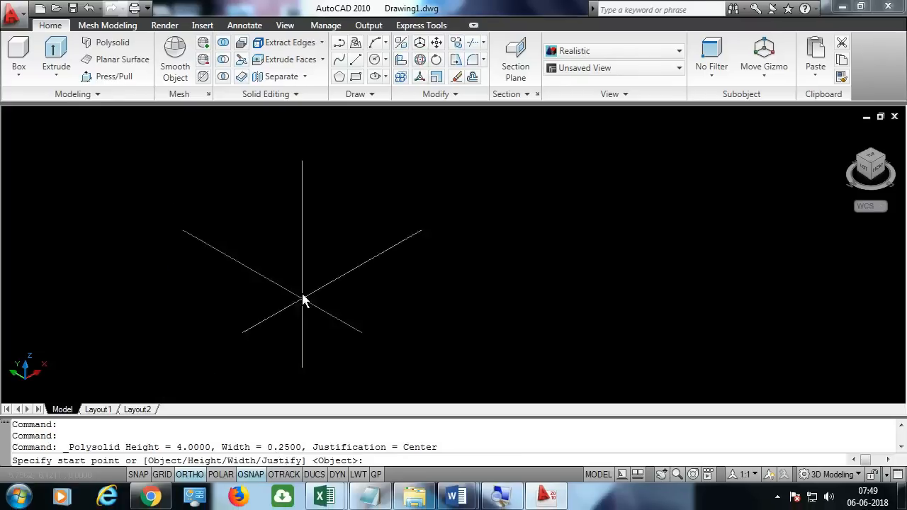
pyautogui.click(223, 231)
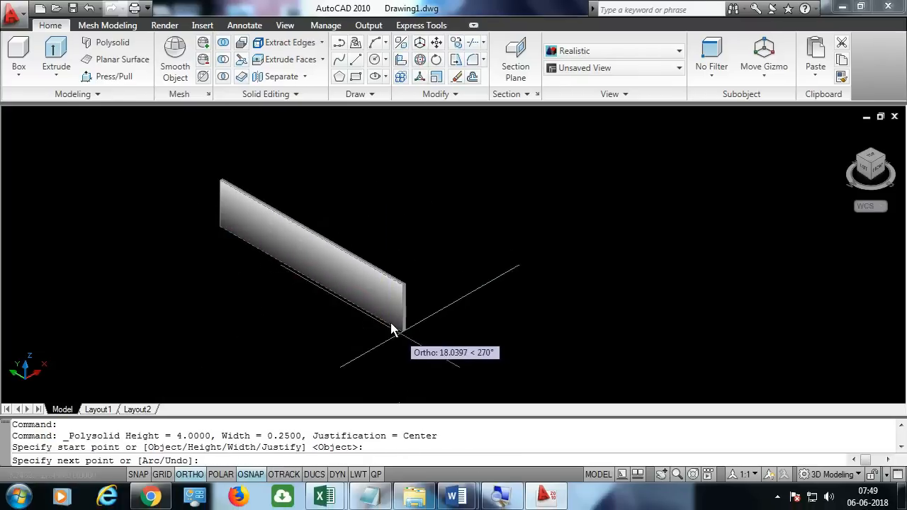
pyautogui.press('Escape')
# Start a new polysolid and set its height to 108 and its width to 6
pyautogui.press('Return')
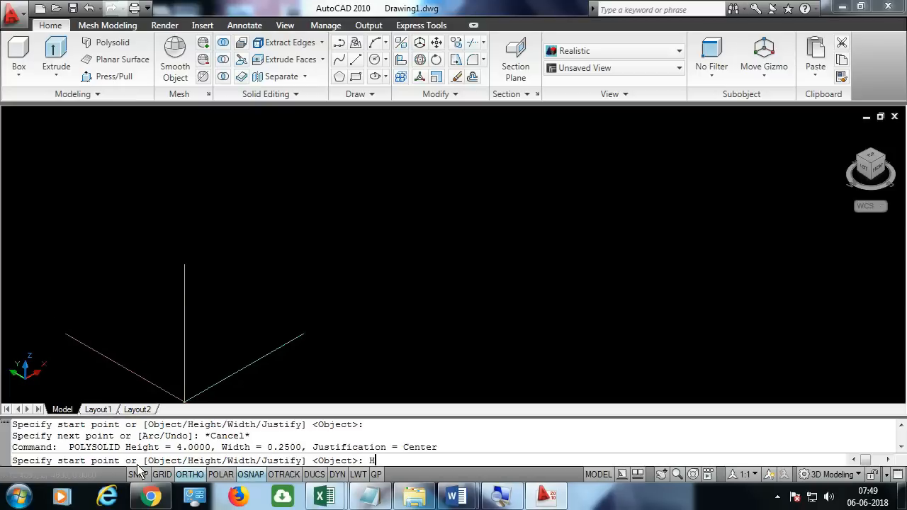
pyautogui.press('Return')
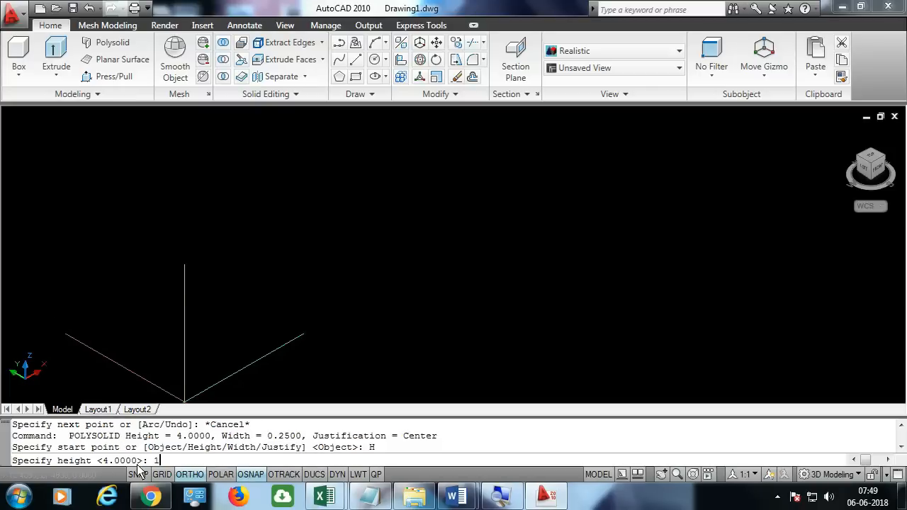
pyautogui.press('Return')
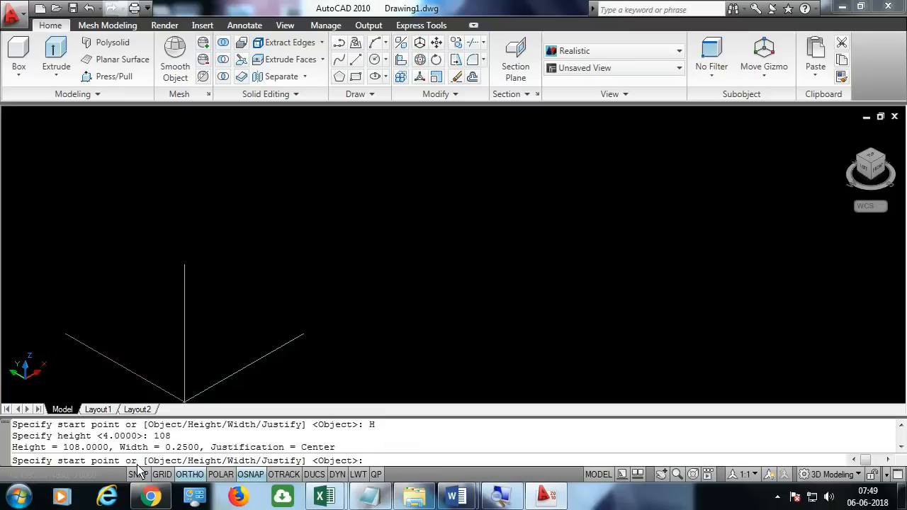
pyautogui.write('W')
pyautogui.press('Return')
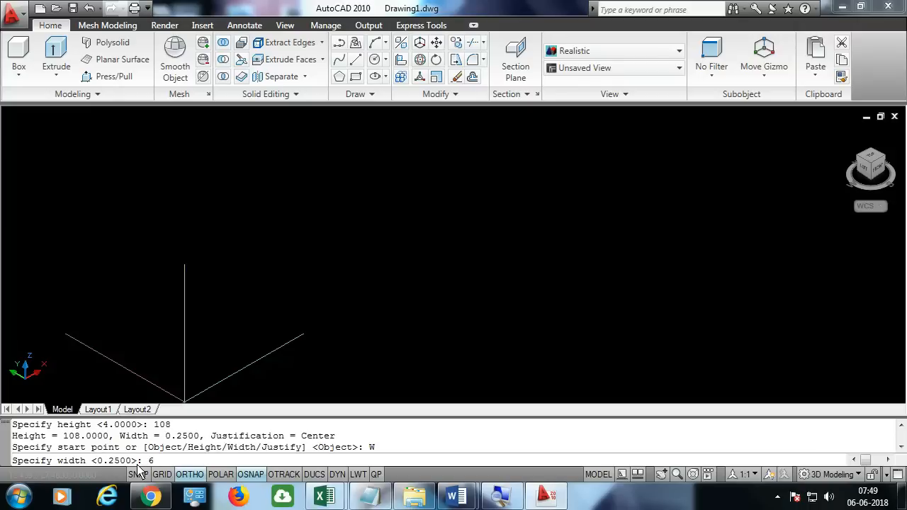
pyautogui.write('6')
pyautogui.press('Return')
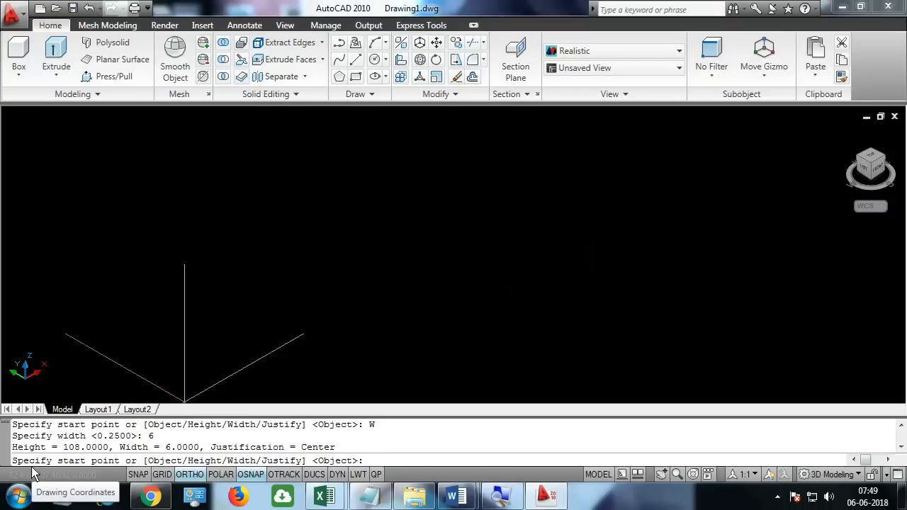
# Place the polysolid's start point and draw the first wall segment 144 long in the 270° direction
pyautogui.click(186, 226)
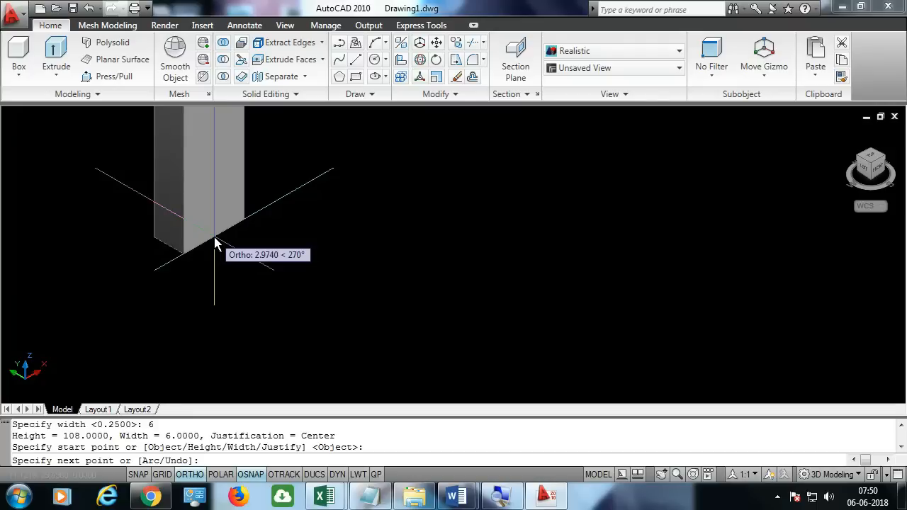
pyautogui.scroll(-5, 217, 243)
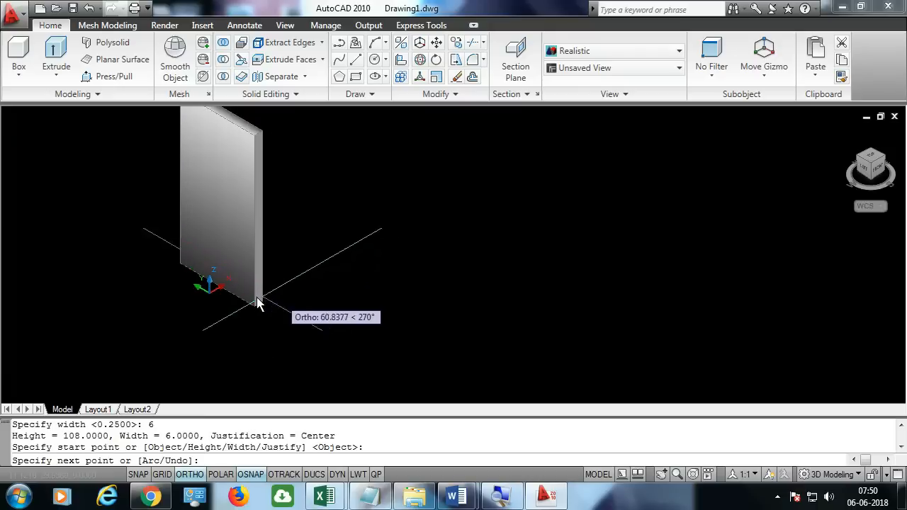
pyautogui.moveTo(383, 346); pyautogui.dragTo(228, 303, button='middle')
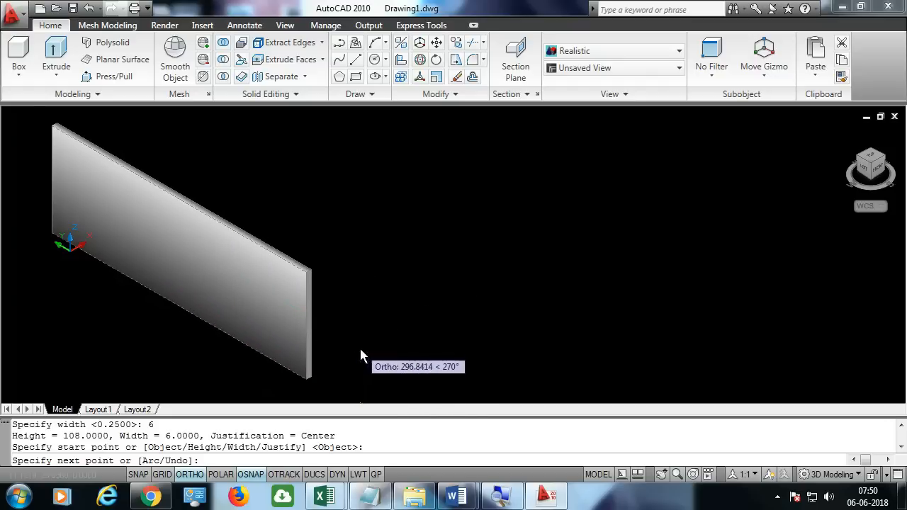
pyautogui.scroll(2, 304, 308)
pyautogui.scroll(-3, 370, 330)
pyautogui.scroll(-2, 373, 331)
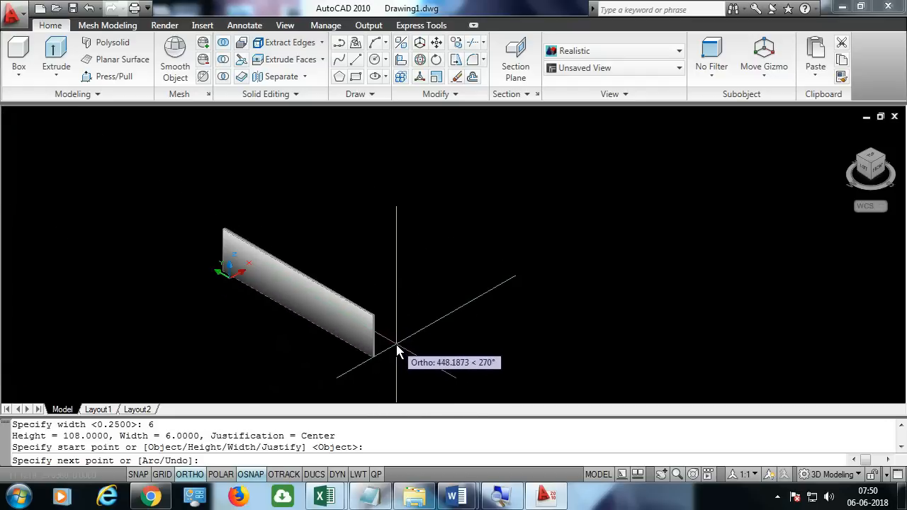
pyautogui.write('44')
pyautogui.press('Return')
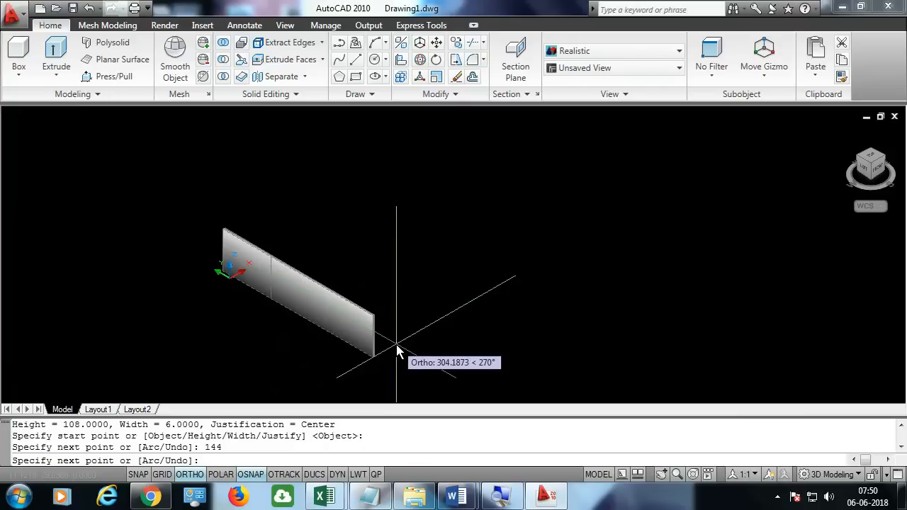
# Continue the polysolid with a 168 side wall and a 144 parallel return wall, and close it into a rectangular room
pyautogui.write('168')
pyautogui.press('Return')
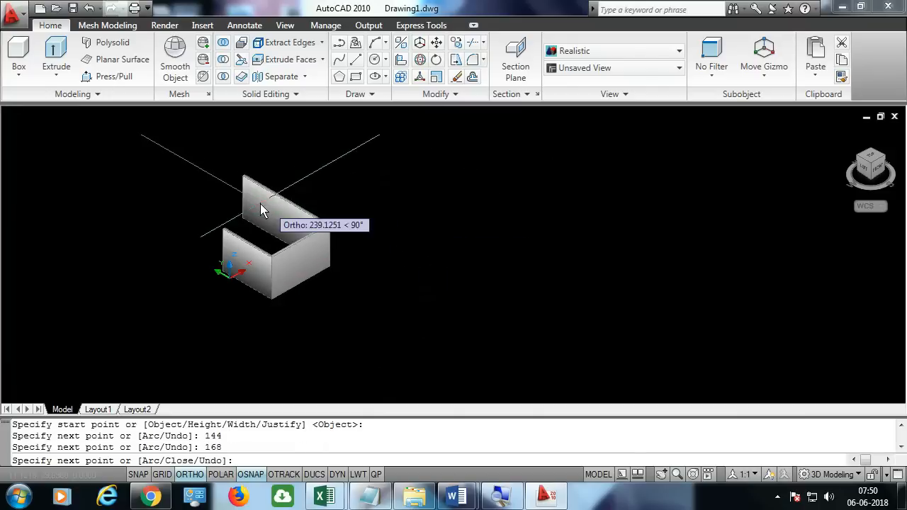
pyautogui.scroll(3, 260, 204)
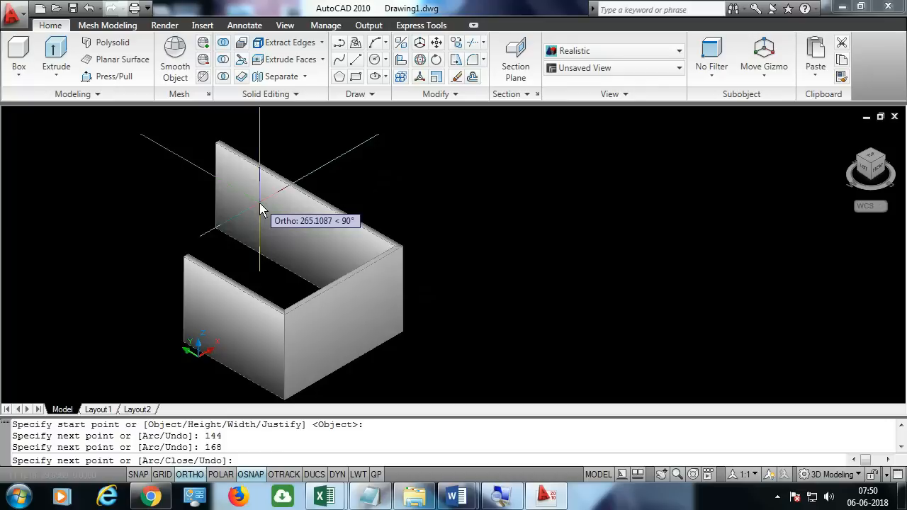
pyautogui.write('144')
pyautogui.press('Return')
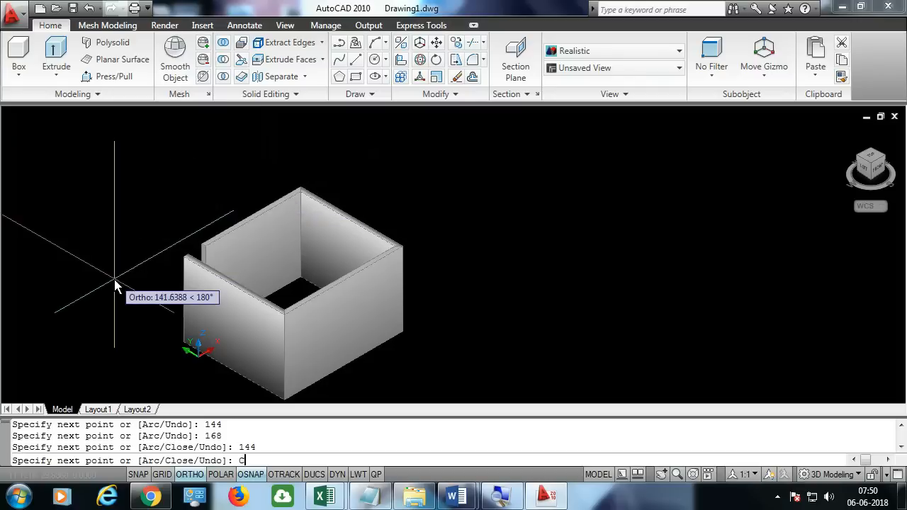
pyautogui.write('C')
pyautogui.press('Return')
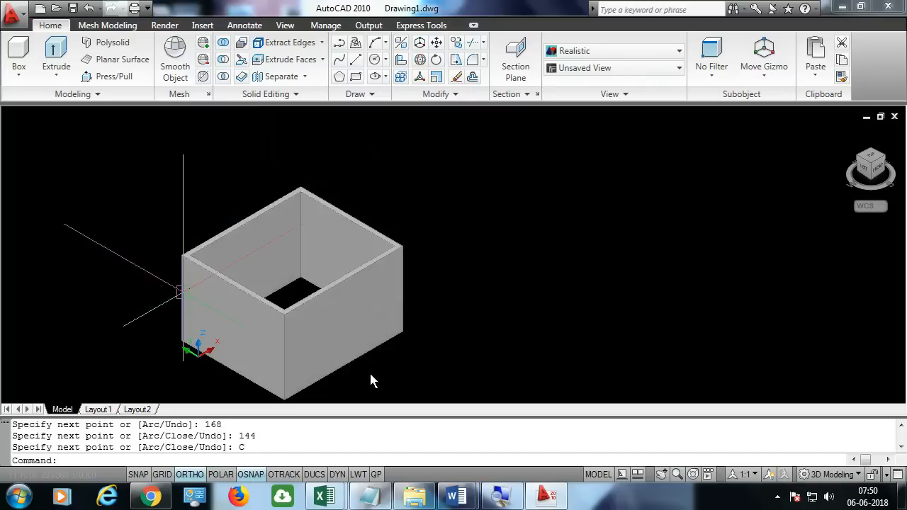
# Create a planar surface as the room's floor between diagonally opposite base corners of the walls
pyautogui.scroll(2, 182, 292)
pyautogui.moveTo(510, 334); pyautogui.dragTo(465, 293, button='middle')
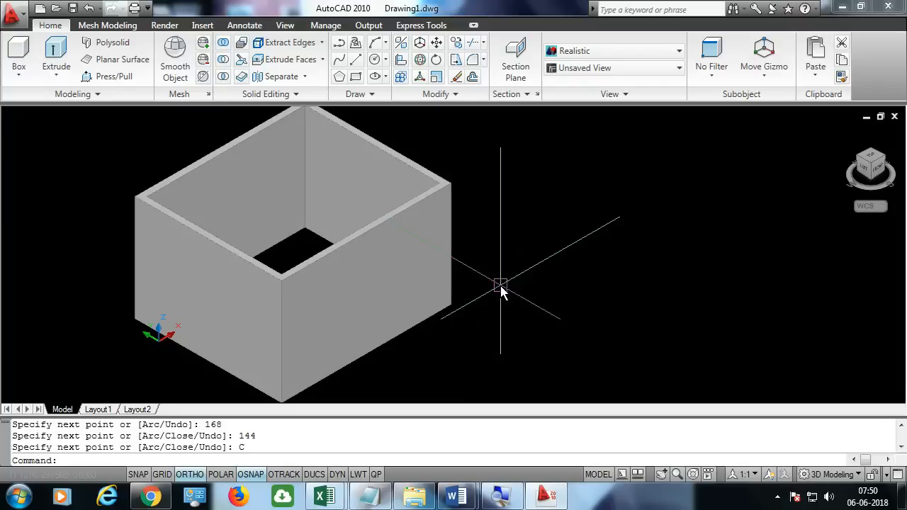
pyautogui.moveTo(518, 269); pyautogui.dragTo(501, 303, button='middle')
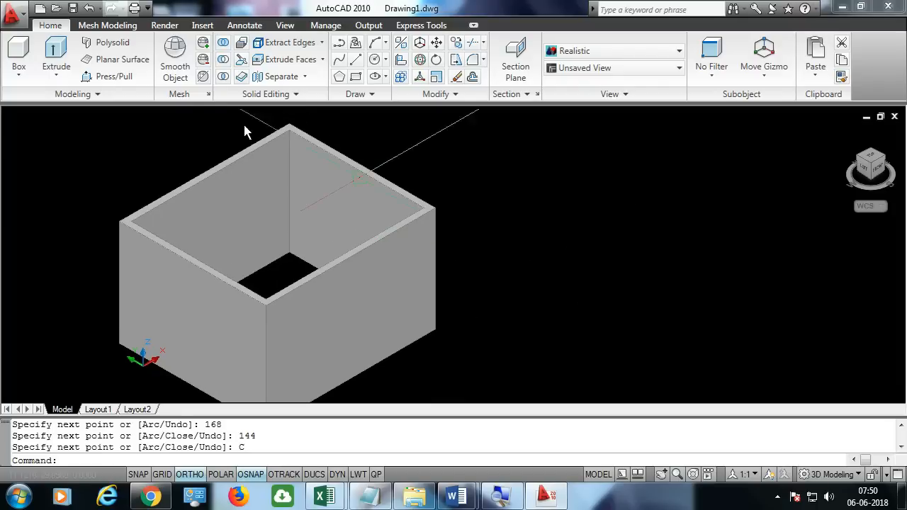
pyautogui.click(135, 68)
pyautogui.scroll(-1, 185, 114)
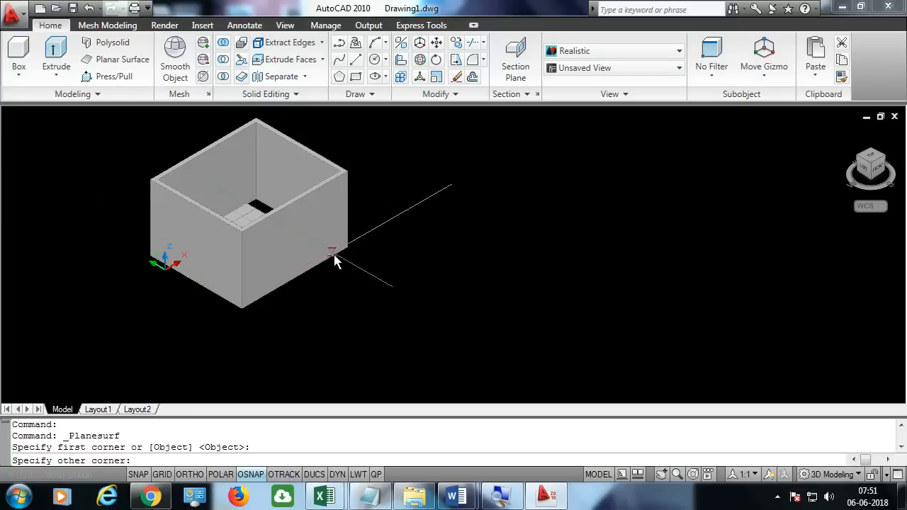
pyautogui.click(353, 248)
pyautogui.press('F8')
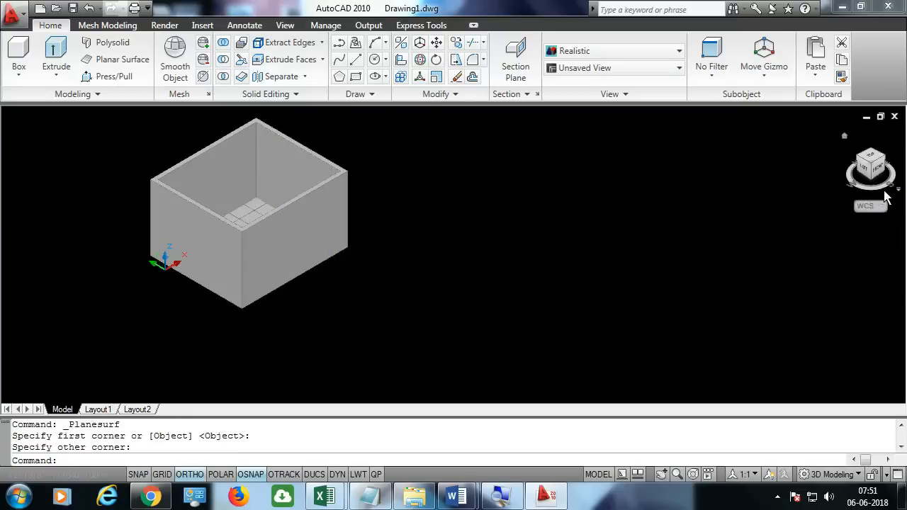
pyautogui.moveTo(873, 164); pyautogui.dragTo(830, 178)
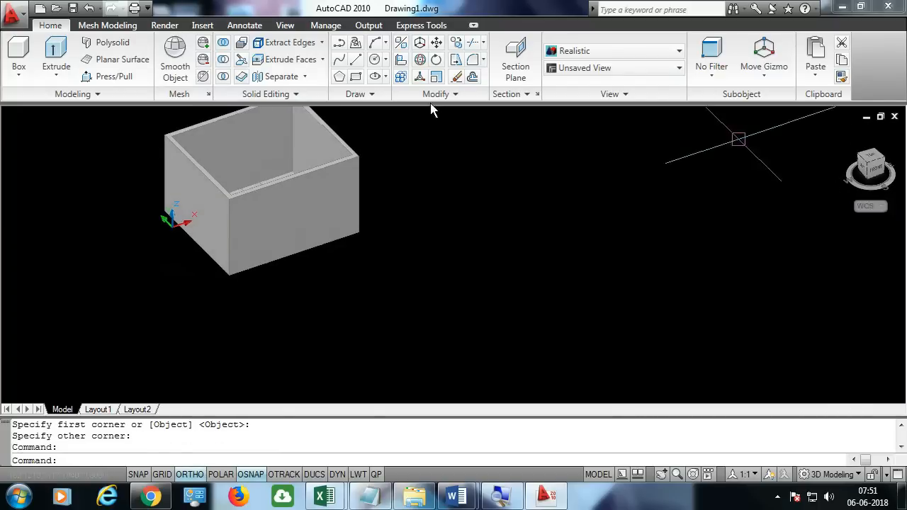
pyautogui.hotkey('ctrl', 'z')
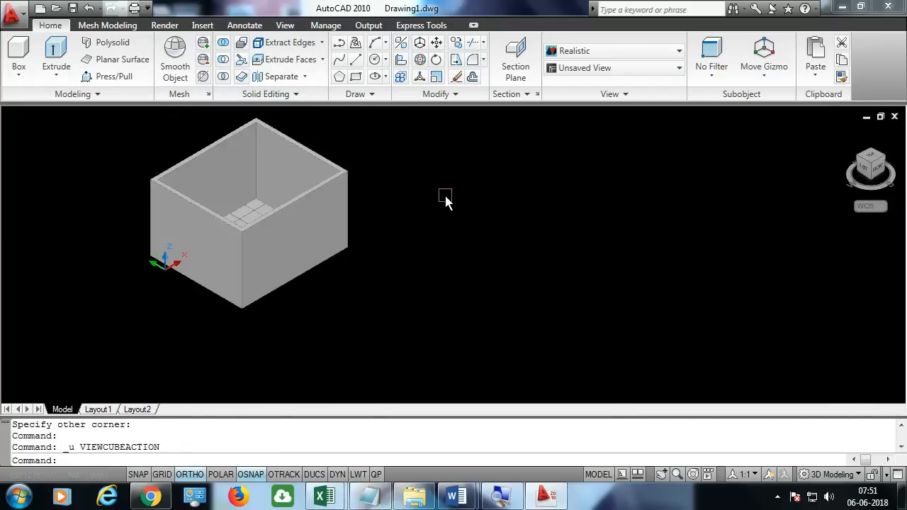
# Create a trial planar surface in the empty space beside the room, and erase it
pyautogui.click(122, 59)
pyautogui.click(541, 155)
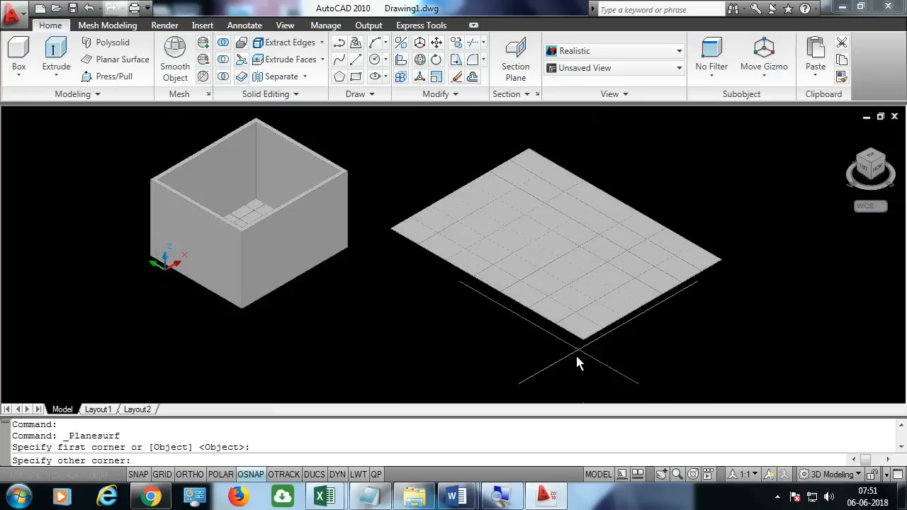
pyautogui.click(553, 353)
pyautogui.scroll(-5, 556, 339)
pyautogui.click(588, 330)
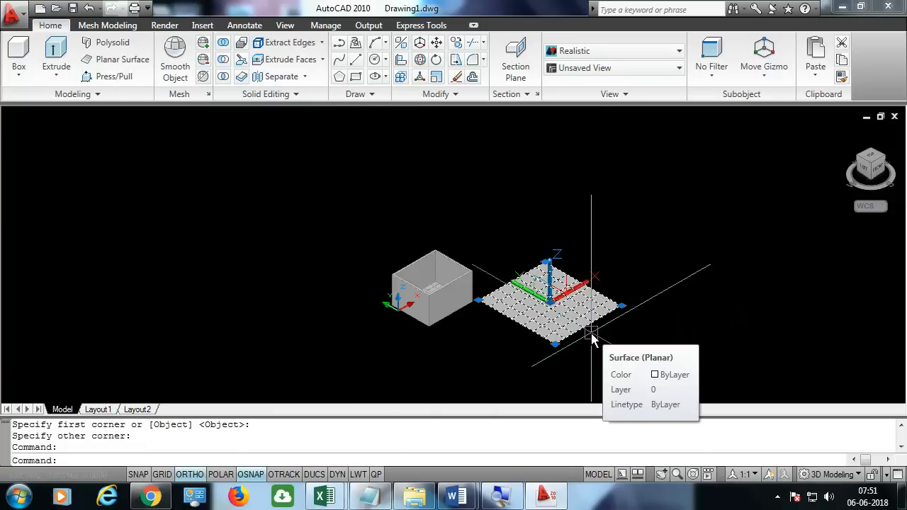
pyautogui.press('Delete')
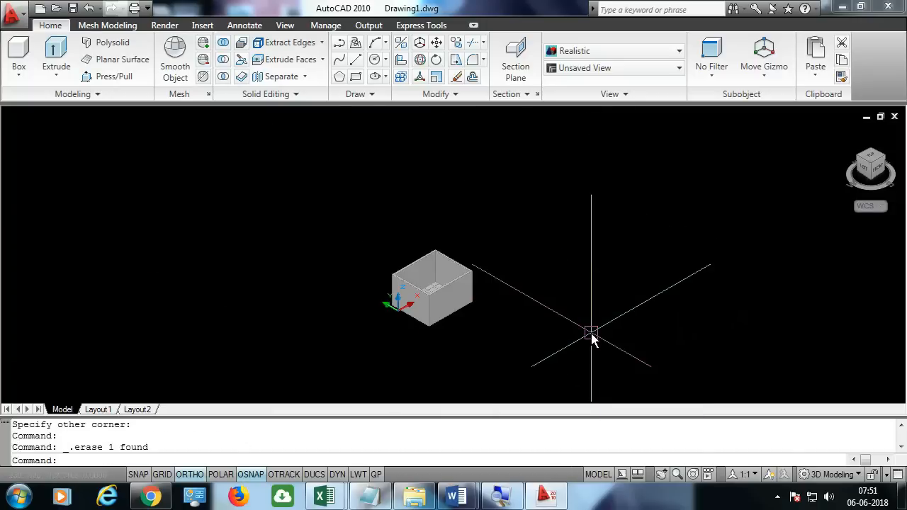
# Create a solid box beside the room, with a freely placed rectangular base and a freely set height
pyautogui.scroll(4, 592, 339)
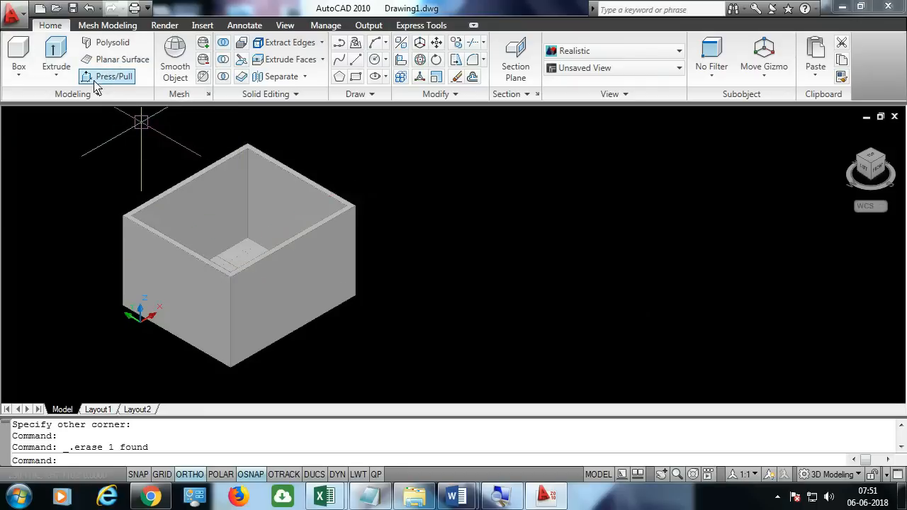
pyautogui.click(18, 69)
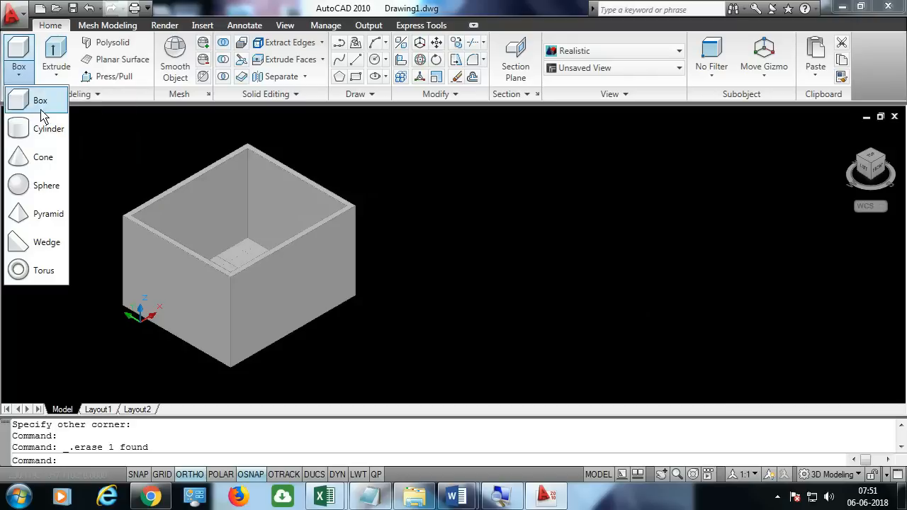
pyautogui.click(40, 101)
pyautogui.click(516, 206)
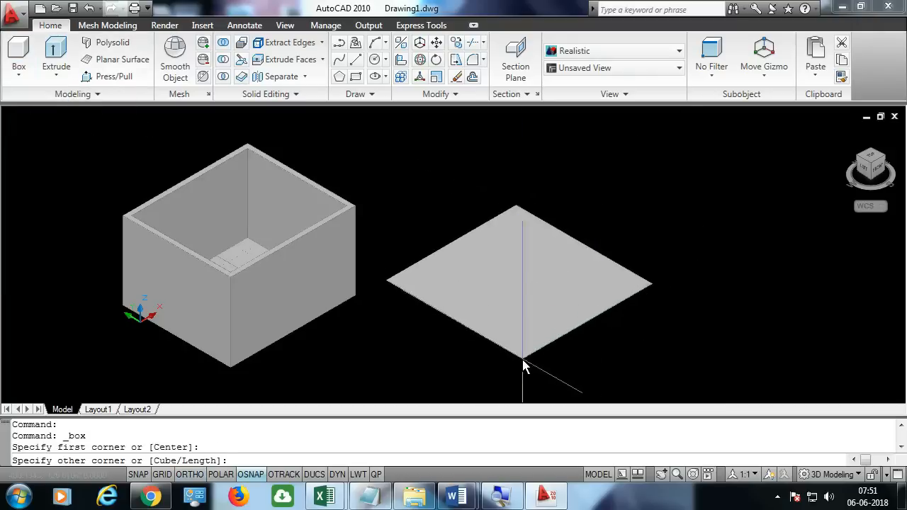
pyautogui.click(523, 366)
pyautogui.press('F8')
pyautogui.click(518, 284)
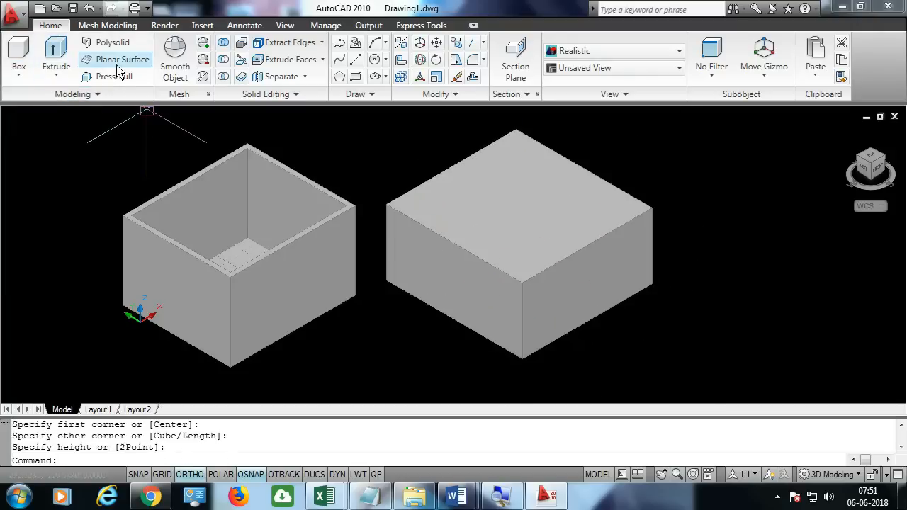
# Push the box's top face down with Press/Pull to make it a low slab
pyautogui.click(112, 76)
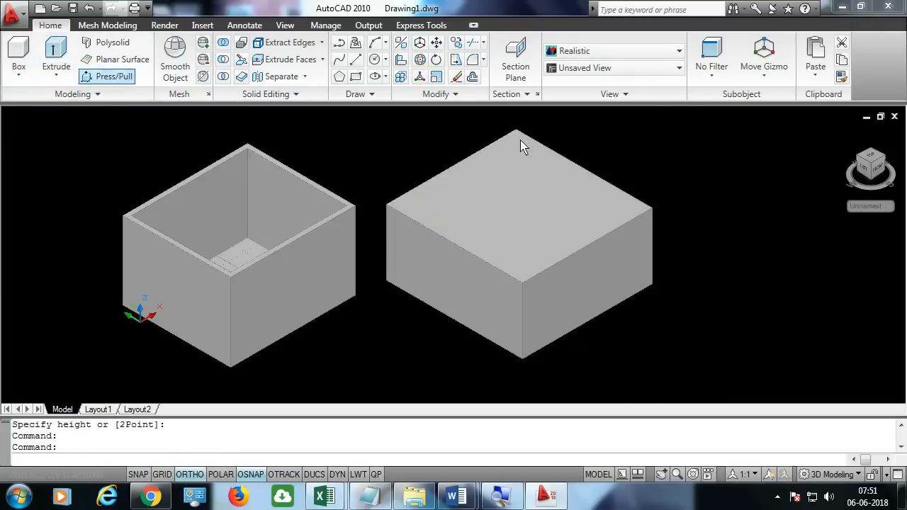
pyautogui.click(528, 204)
pyautogui.press('F8')
pyautogui.click(515, 266)
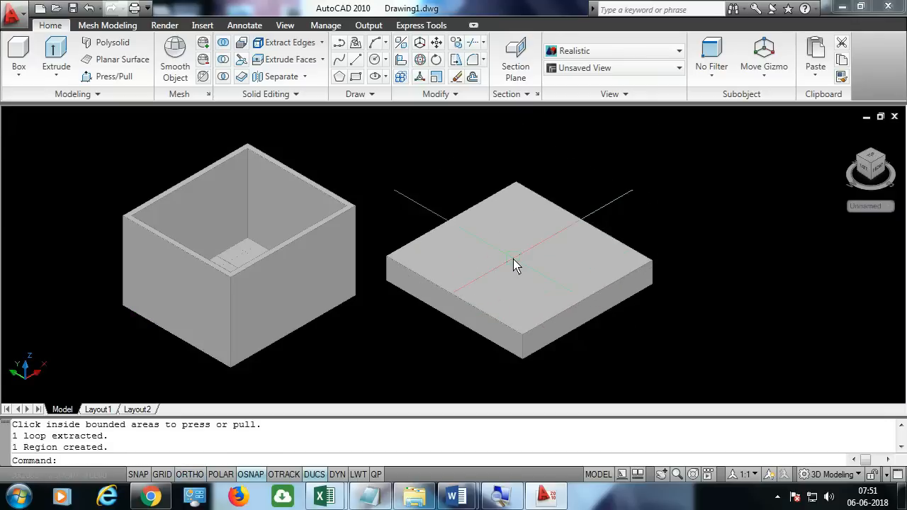
# Pull the slab's top face upwards with Press/Pull to make it a tall box
pyautogui.click(108, 76)
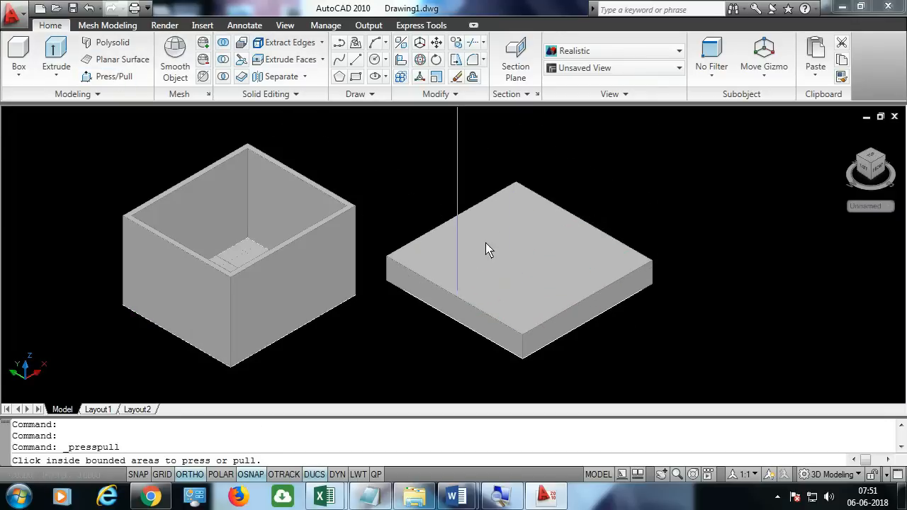
pyautogui.click(516, 276)
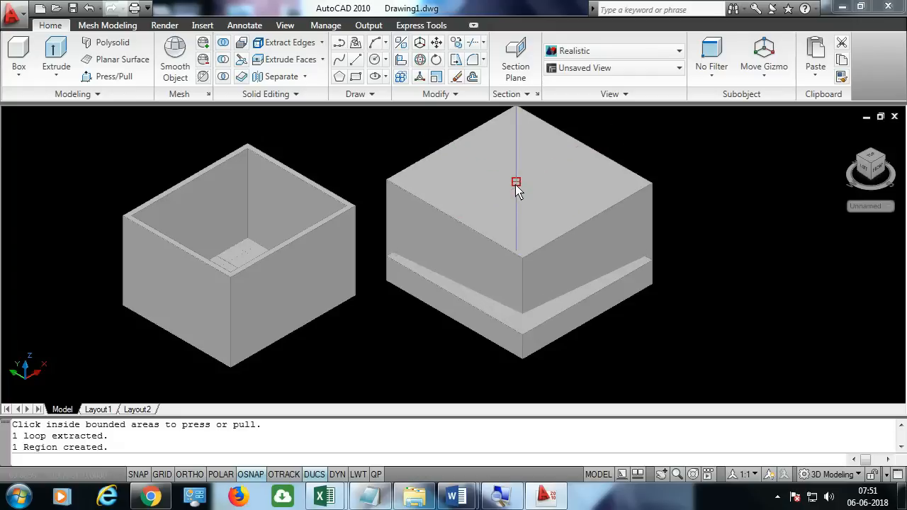
pyautogui.click(516, 184)
pyautogui.press('F8')
# Push the tall box's top face back down with Press/Pull into a thin slab
pyautogui.click(107, 76)
pyautogui.click(506, 207)
pyautogui.press('F8')
pyautogui.click(502, 269)
pyautogui.press('F8')
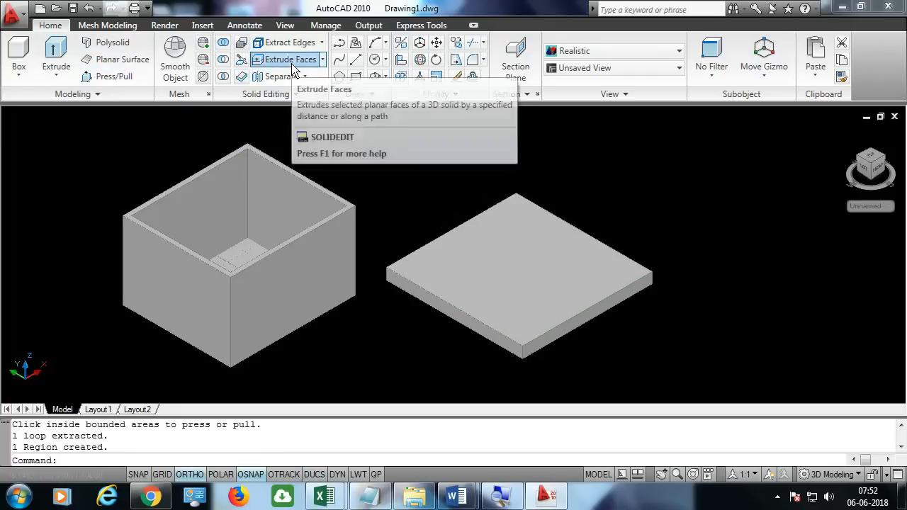
# Extrude the thin slab's top face by a height of 20 with a taper angle of 0
pyautogui.click(292, 61)
pyautogui.click(495, 285)
pyautogui.rightClick(498, 284)
pyautogui.click(516, 289)
pyautogui.write('20')
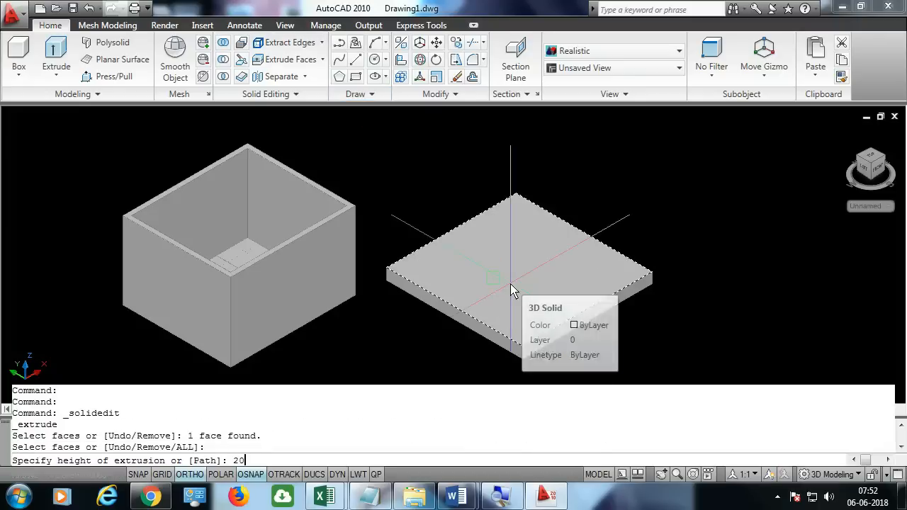
pyautogui.press('Return')
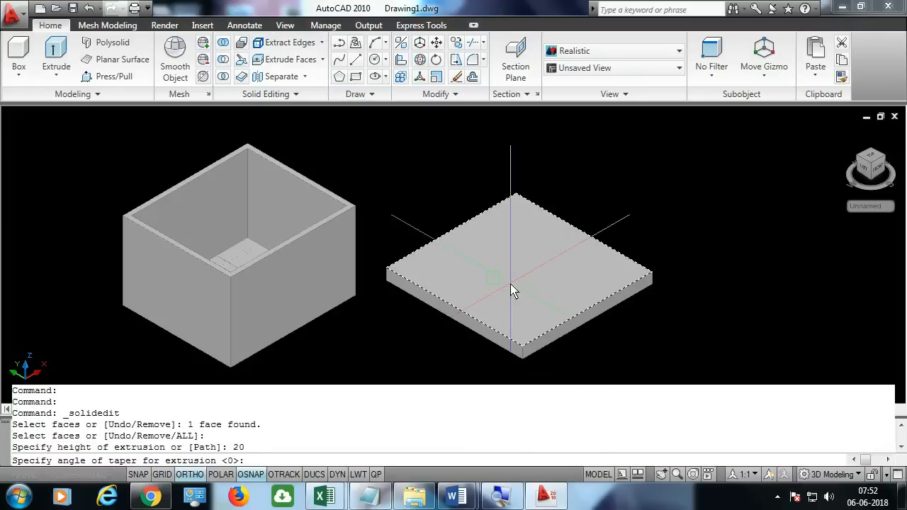
pyautogui.press('Return')
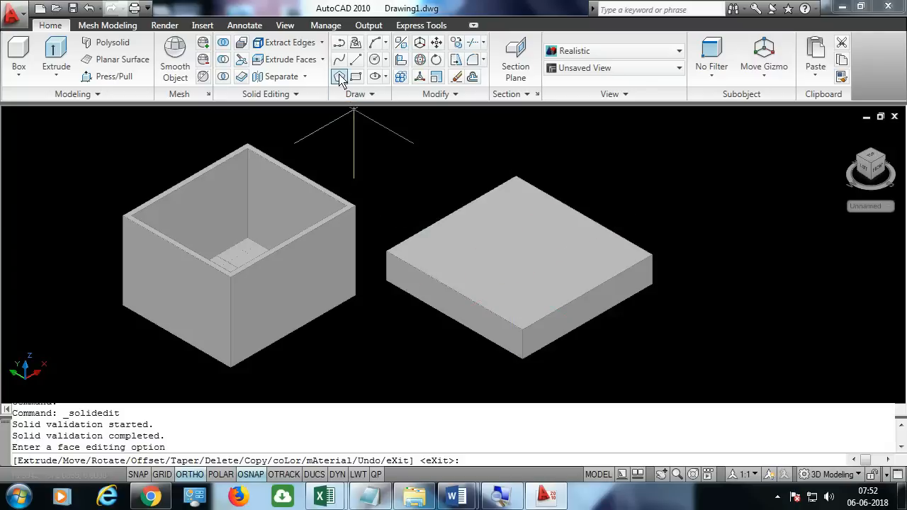
# Extrude the slab's top face upwards once more with Extrude Faces, and leave face editing
pyautogui.click(289, 58)
pyautogui.click(524, 282)
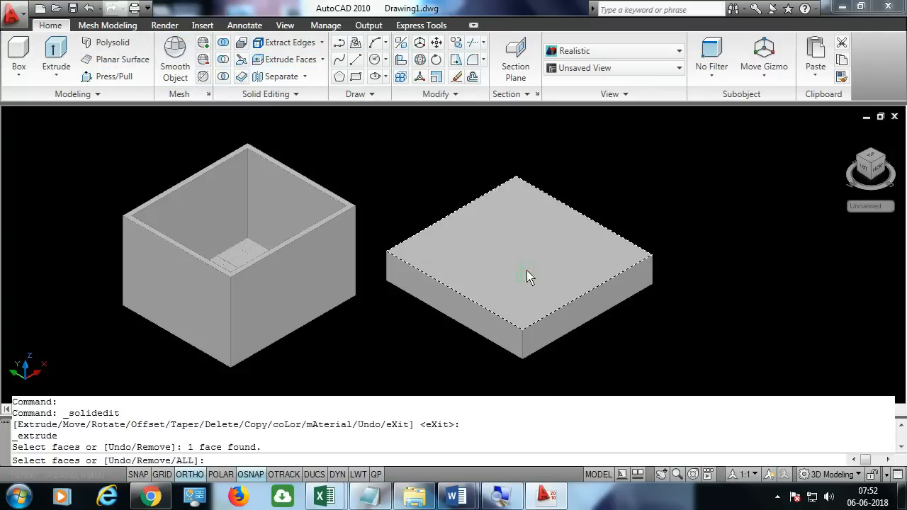
pyautogui.rightClick(533, 266)
pyautogui.click(552, 267)
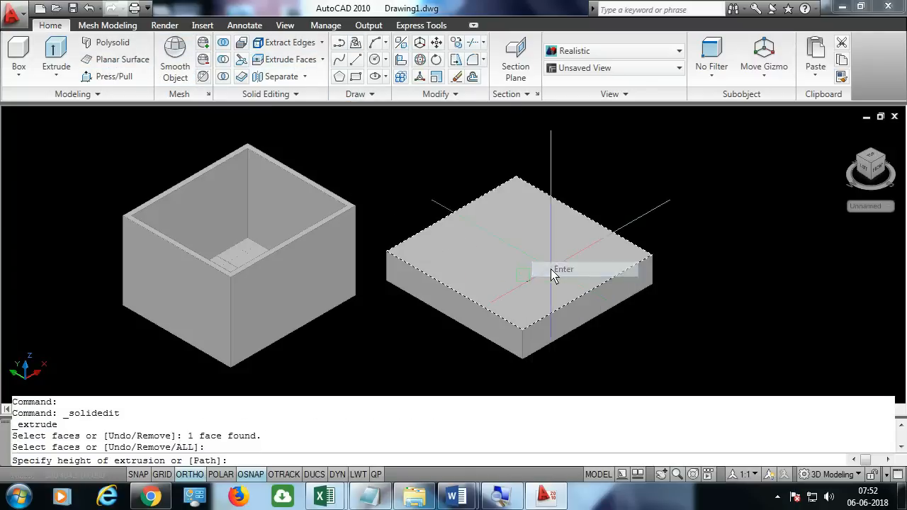
pyautogui.press('Return')
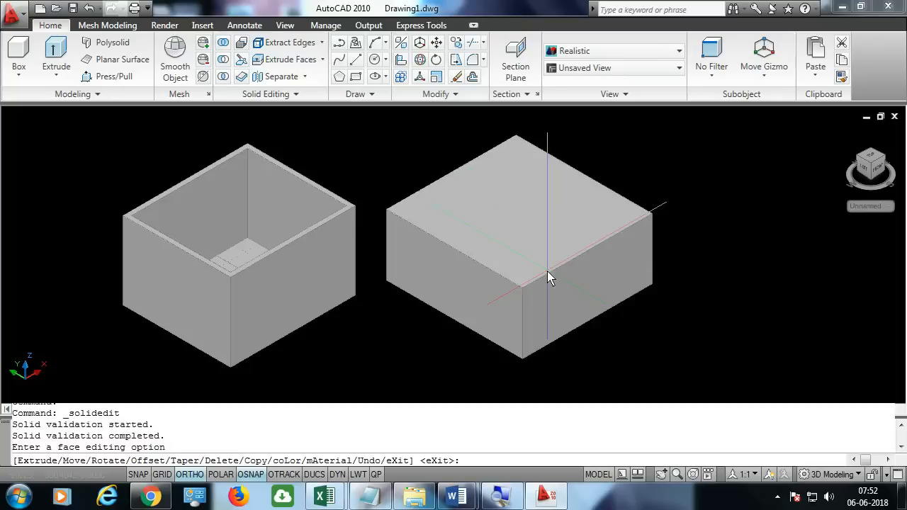
pyautogui.press('Escape')
# Pull the box's top face further upwards with Press/Pull
pyautogui.hotkey('ctrl', 'alt')
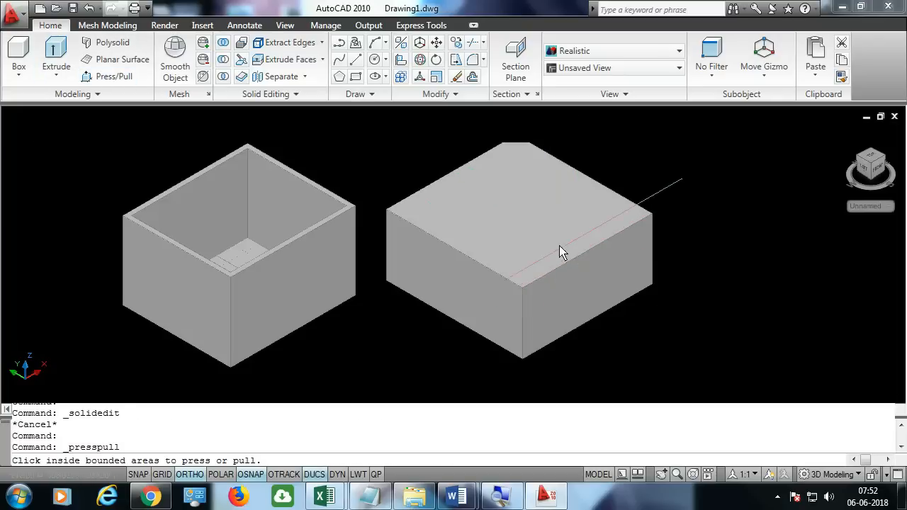
pyautogui.click(549, 242)
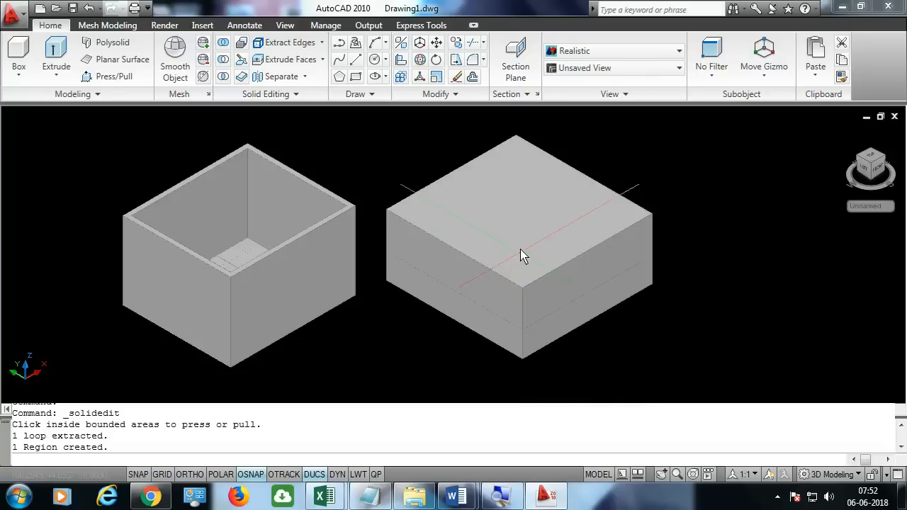
pyautogui.click(538, 176)
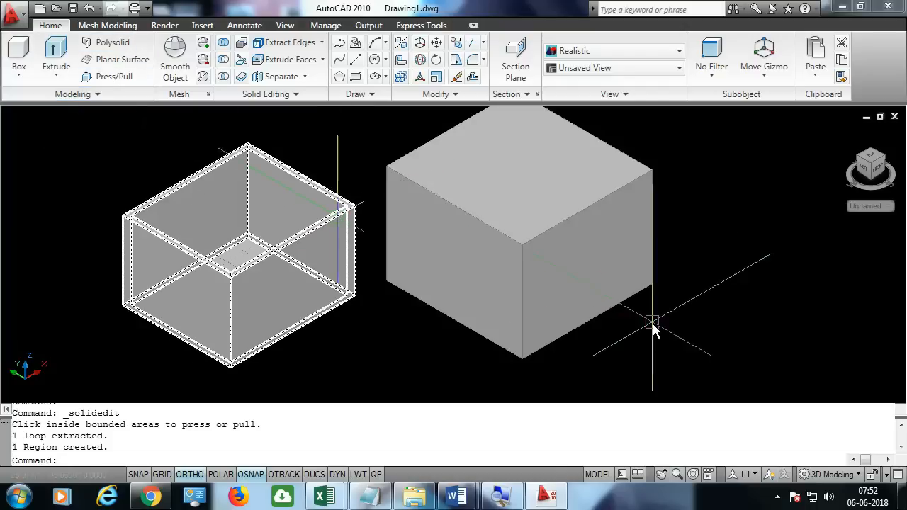
# Erase every object in the drawing and switch to Chrome to view the mechanical part's reference drawing
pyautogui.hotkey('ctrl', 'a')
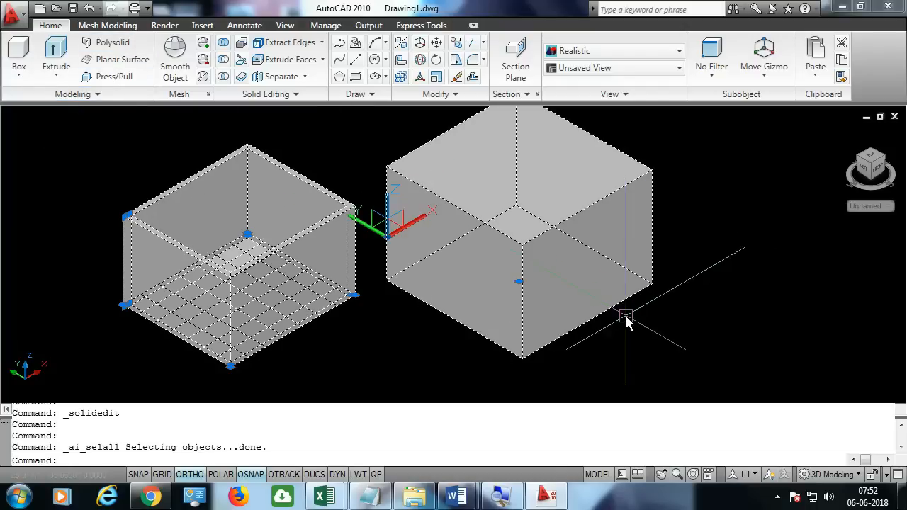
pyautogui.press('Delete')
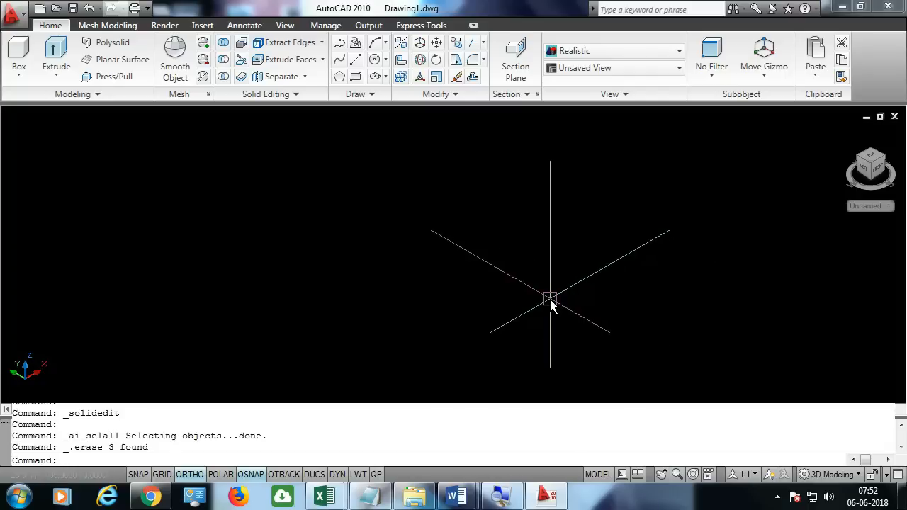
pyautogui.click(151, 496)
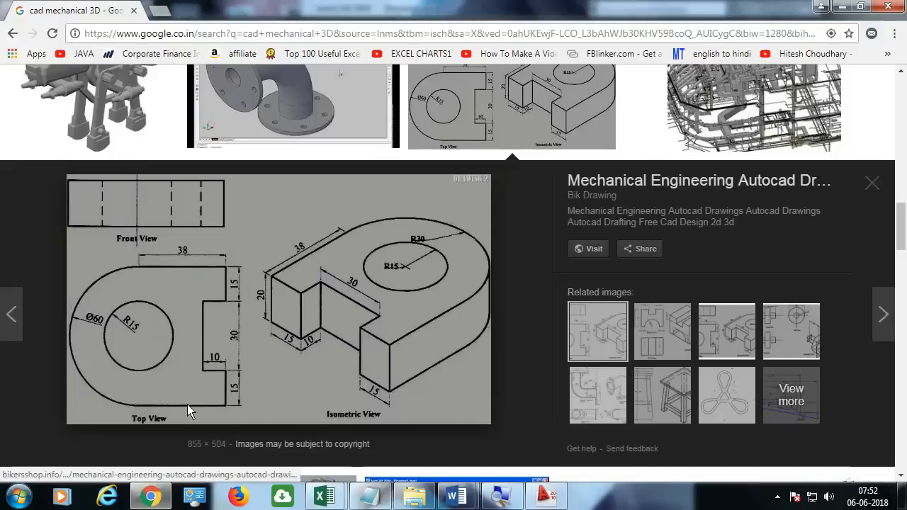
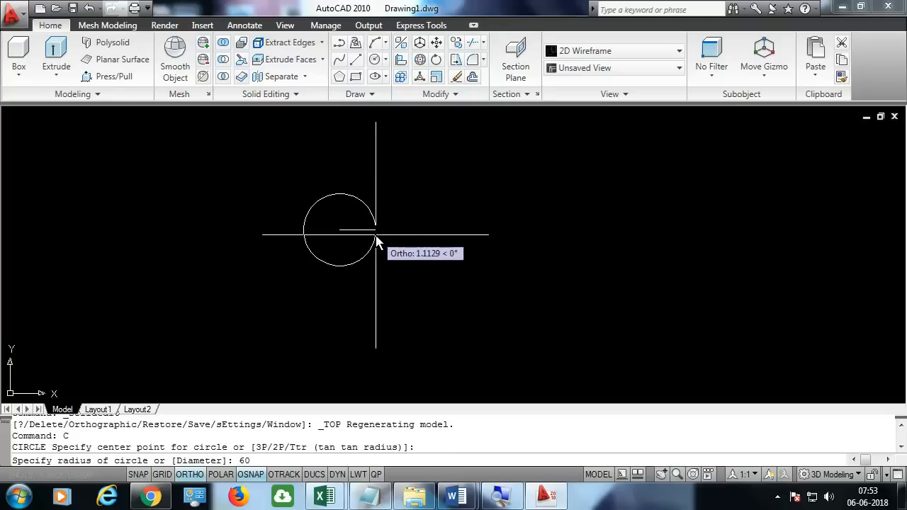
# Complete the circle in the top view with a radius of 60
pyautogui.press('Return')
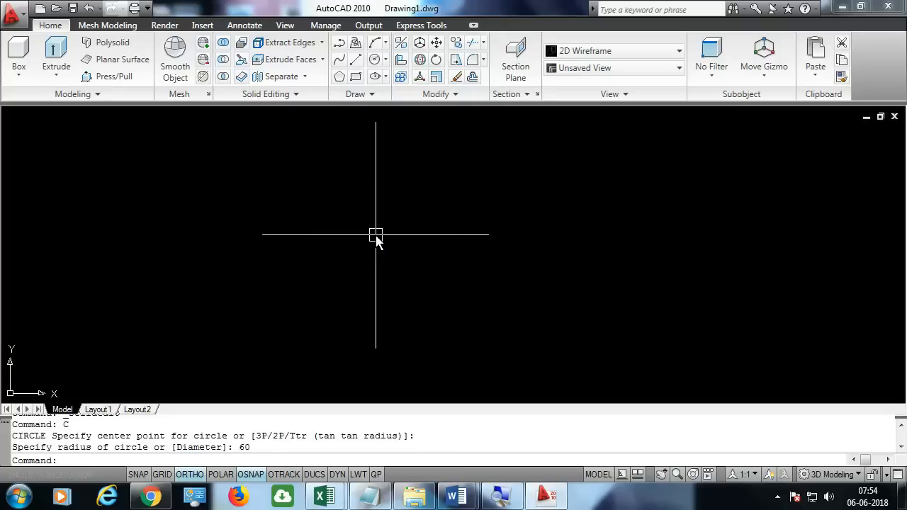
pyautogui.write('Z')
pyautogui.press('Return')
pyautogui.write('E')
pyautogui.press('Return')
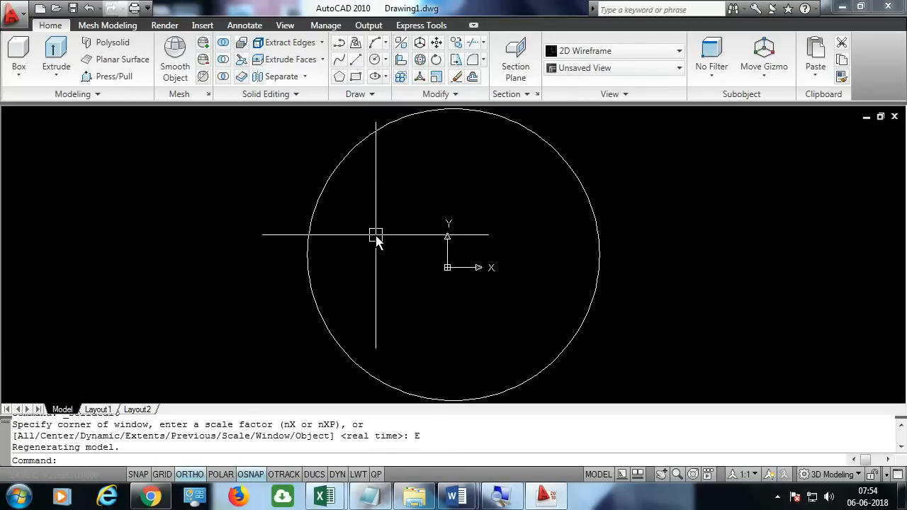
pyautogui.scroll(-4, 415, 284)
pyautogui.scroll(2, 413, 283)
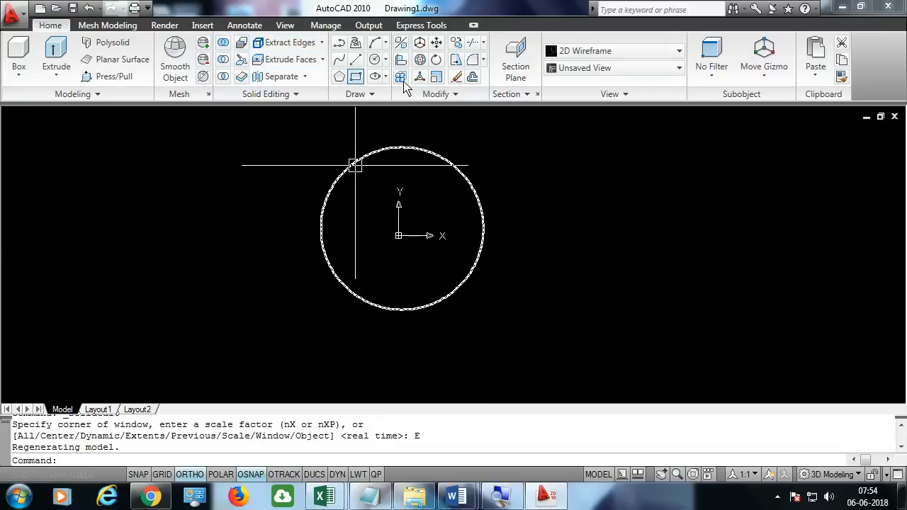
# Move the UCS origin away from the circle to a free point at the lower-left of the drawing area
pyautogui.click(285, 25)
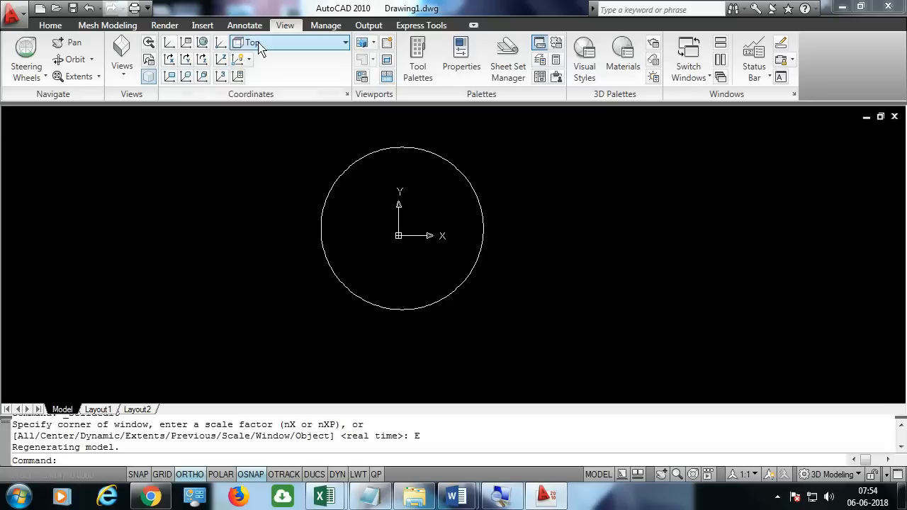
pyautogui.click(220, 43)
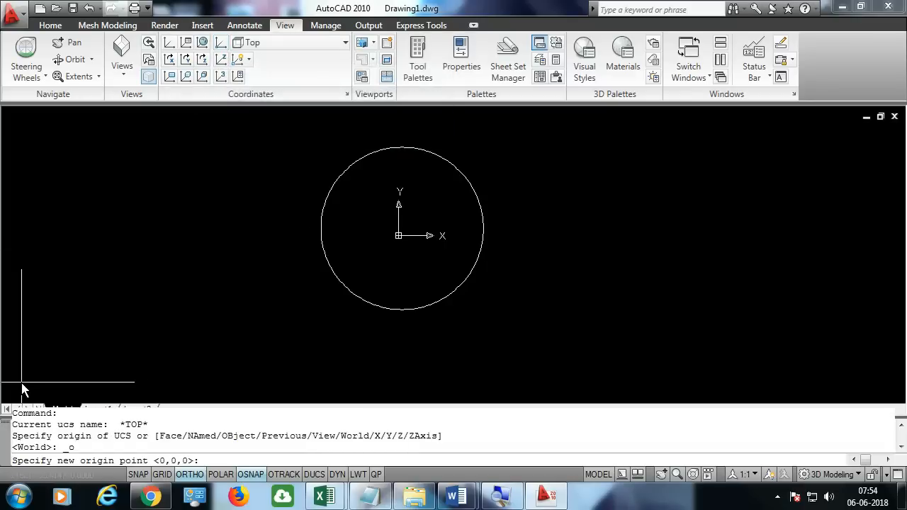
pyautogui.click(22, 382)
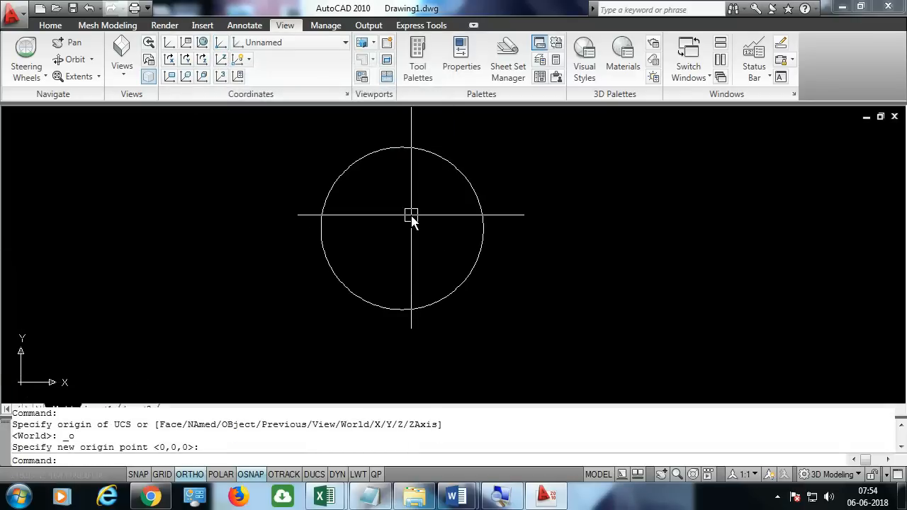
pyautogui.write('C')
pyautogui.press('Return')
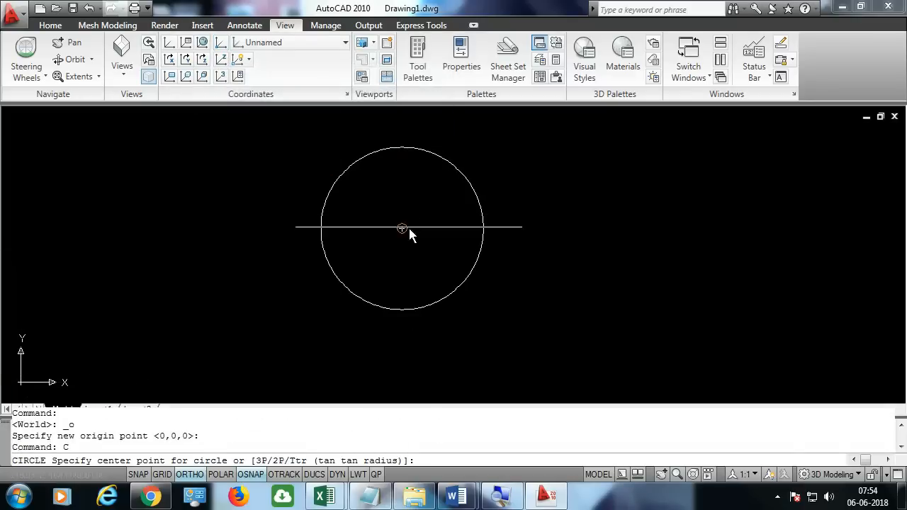
pyautogui.click(402, 228)
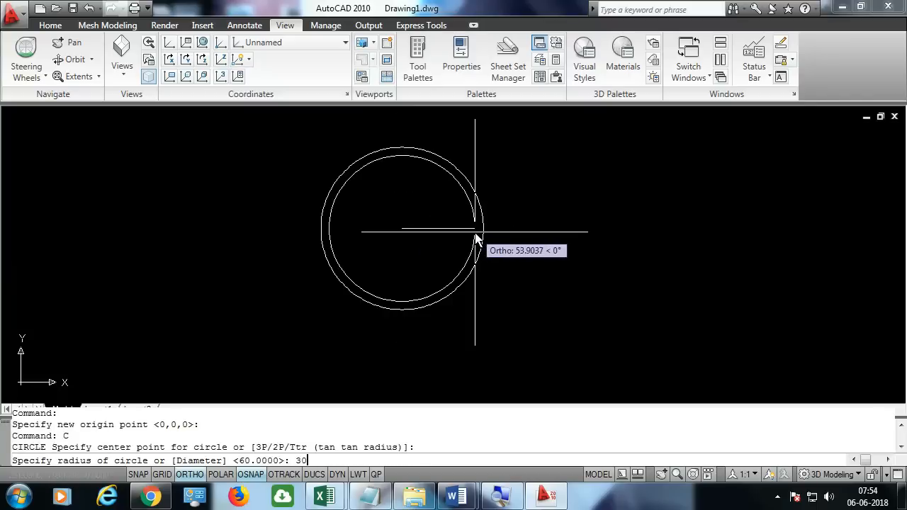
pyautogui.press('Escape')
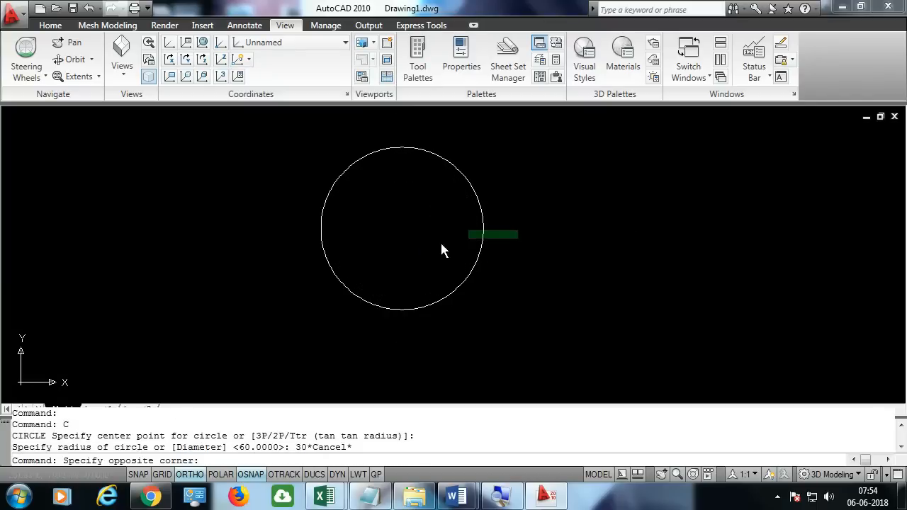
# Select the radius 60 circle with a crossing window and erase it
pyautogui.click(520, 231)
pyautogui.click(423, 244)
pyautogui.press('Delete')
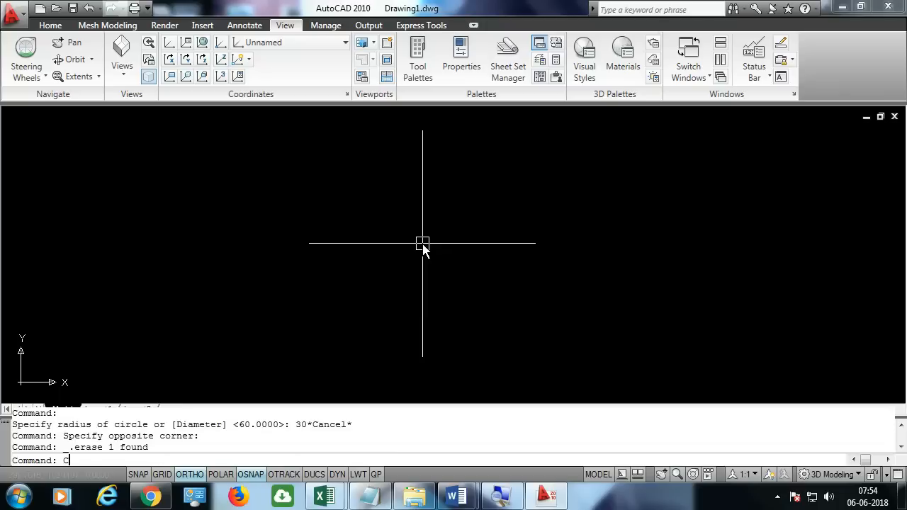
# Draw a circle with a radius of 30 near the middle of the drawing area
pyautogui.write('C')
pyautogui.press('Return')
pyautogui.click(380, 214)
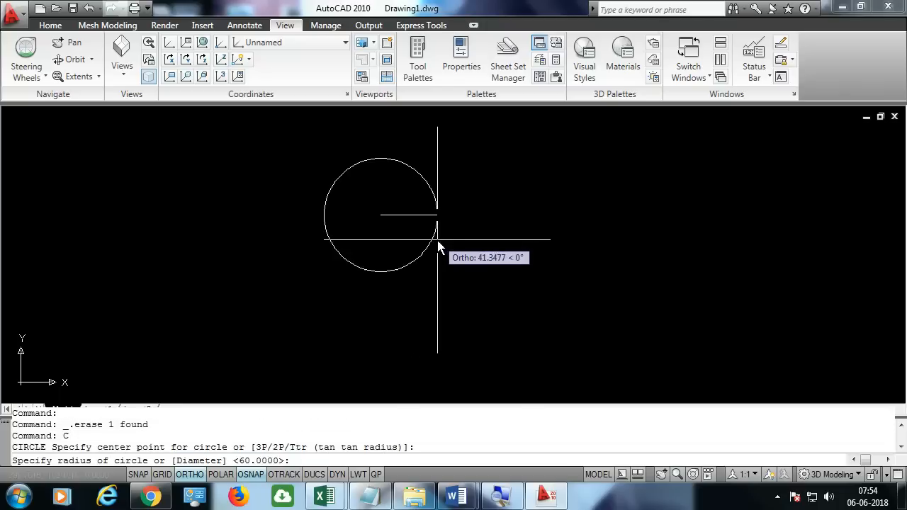
pyautogui.write('30')
pyautogui.press('Return')
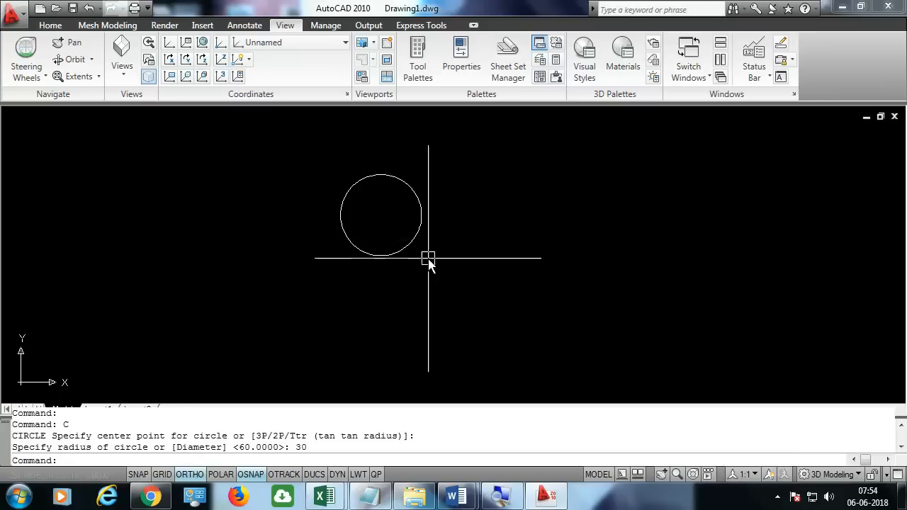
# Draw a concentric circle with a radius of 15 inside the radius 30 circle
pyautogui.press('Return')
pyautogui.click(380, 214)
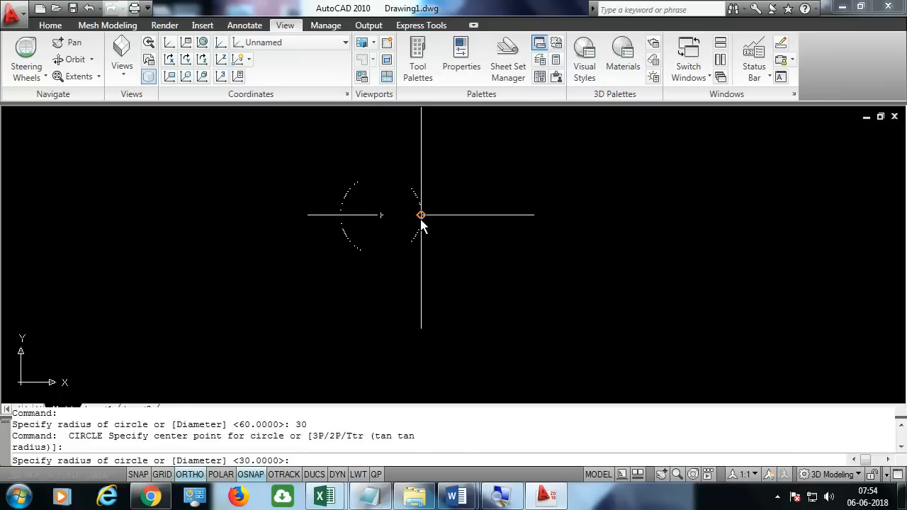
pyautogui.write('15')
pyautogui.press('Return')
pyautogui.scroll(3, 411, 213)
pyautogui.moveTo(439, 169); pyautogui.dragTo(456, 195, button='middle')
pyautogui.moveTo(497, 278); pyautogui.dragTo(504, 261, button='middle')
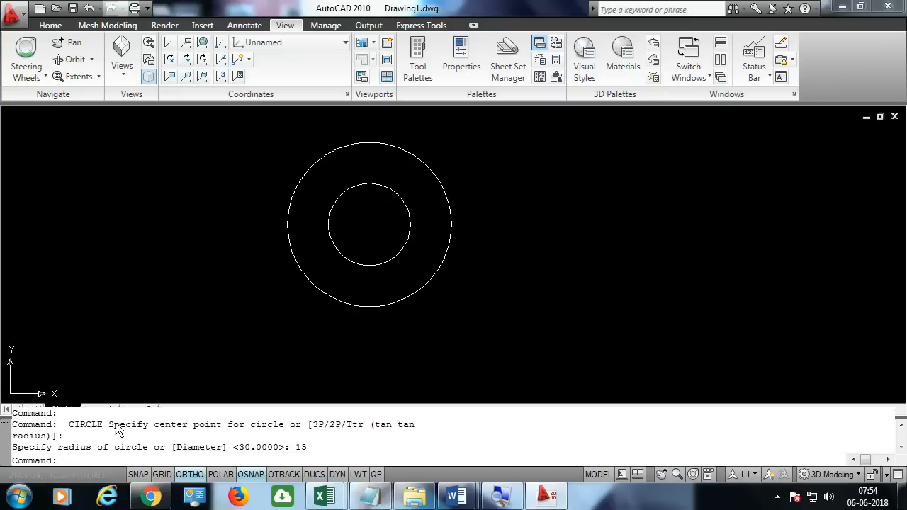
# Switch to Chrome to check the edge lengths of the reference drawing's top view, and return to AutoCAD
pyautogui.hotkey('alt', 'Tab')
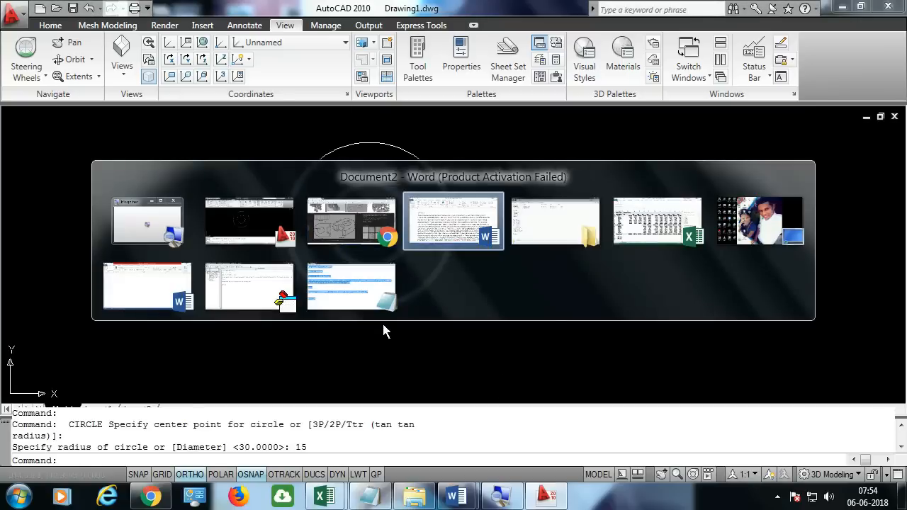
pyautogui.click(353, 228)
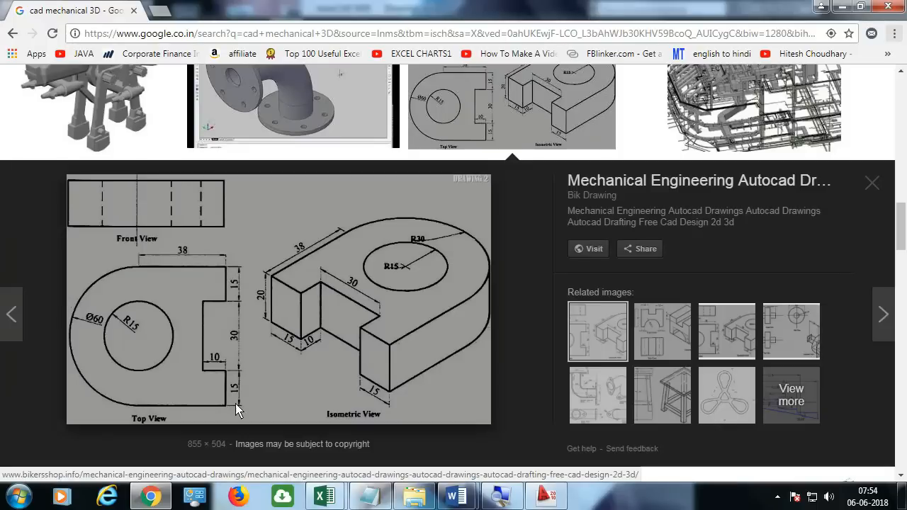
pyautogui.hotkey('alt', 'Tab')
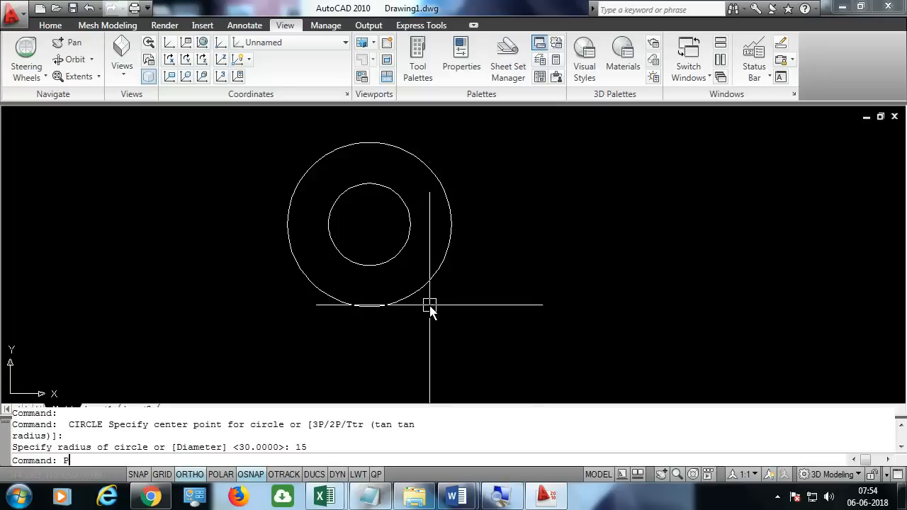
# Start a polyline at the outer circle's bottom quadrant, with segments 38 to the right, 15 up and 10 to the left
pyautogui.press('Return')
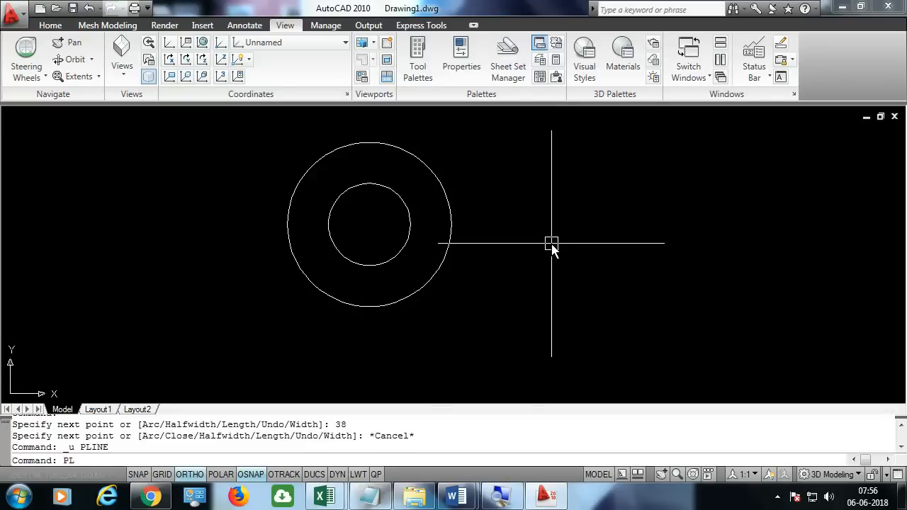
pyautogui.press('Return')
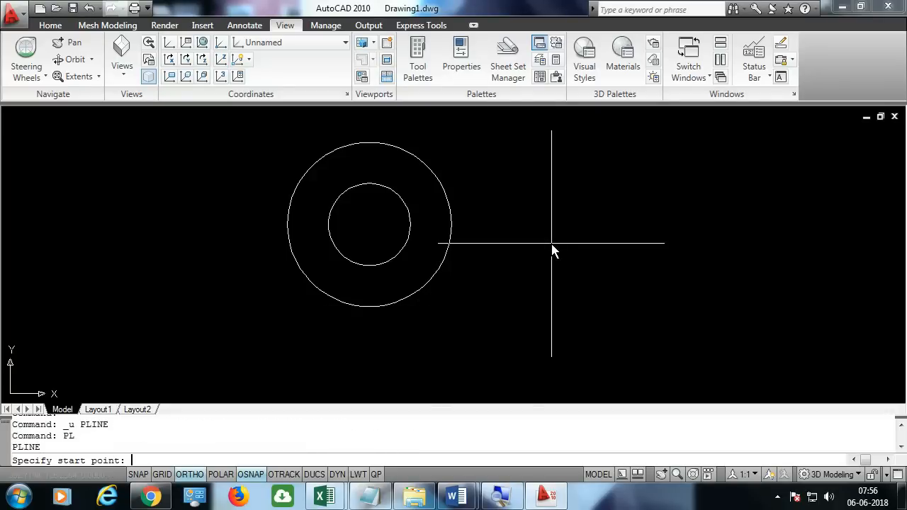
pyautogui.click(370, 309)
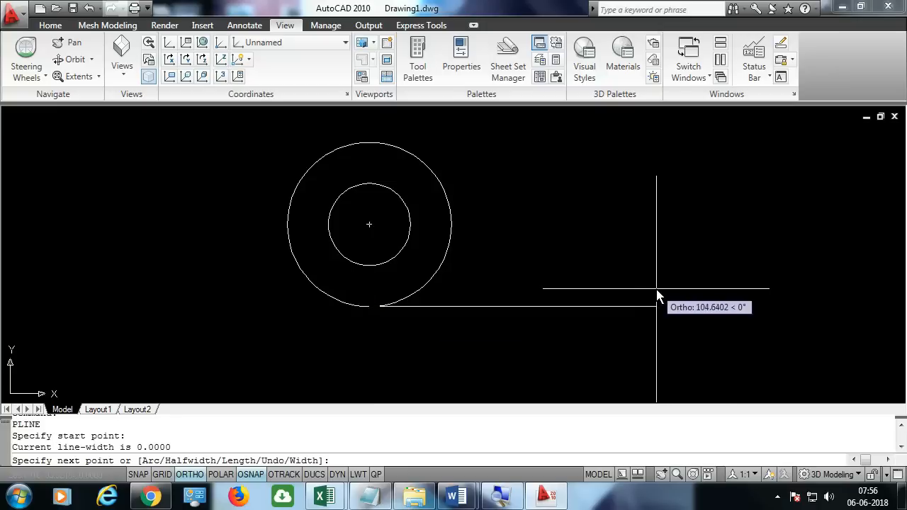
pyautogui.write('38')
pyautogui.press('Return')
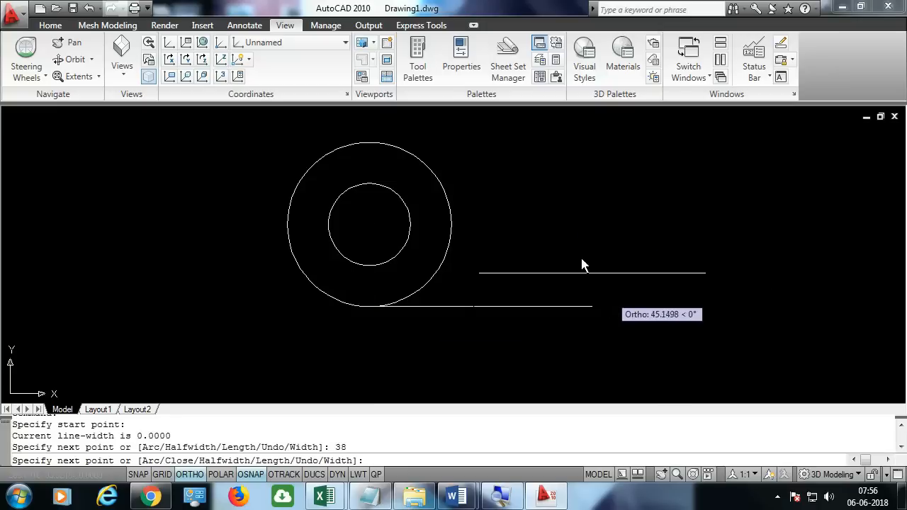
pyautogui.write('15')
pyautogui.press('Return')
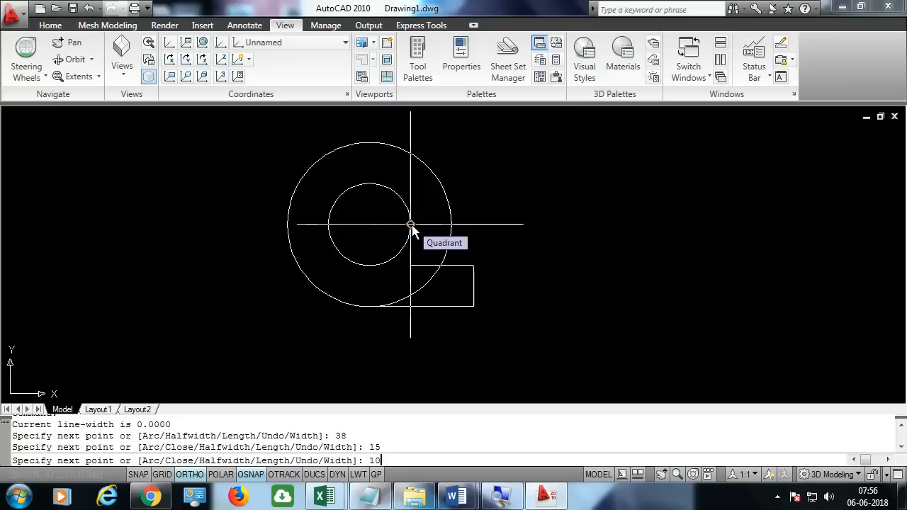
pyautogui.write('10')
pyautogui.press('Return')
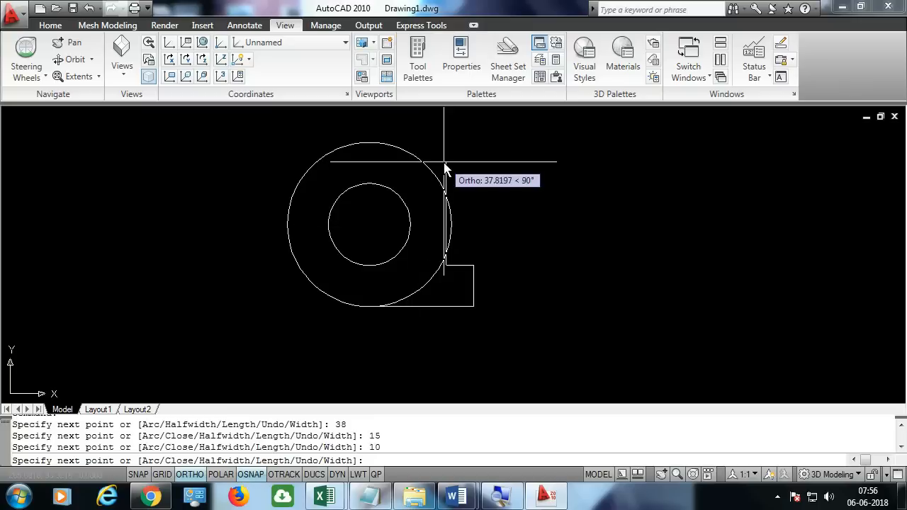
# Continue the polyline 30 up, 10 to the right, 15 up and 38 to the left back to the outer circle, and finish it
pyautogui.write('30')
pyautogui.press('Return')
pyautogui.write('15')
pyautogui.press('Return')
pyautogui.write('U')
pyautogui.press('Return')
pyautogui.write('10')
pyautogui.press('Return')
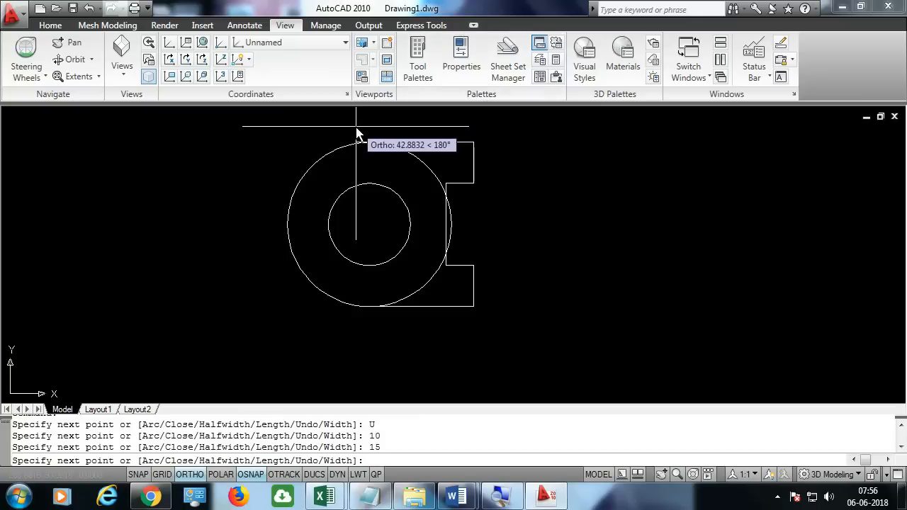
pyautogui.press('Return')
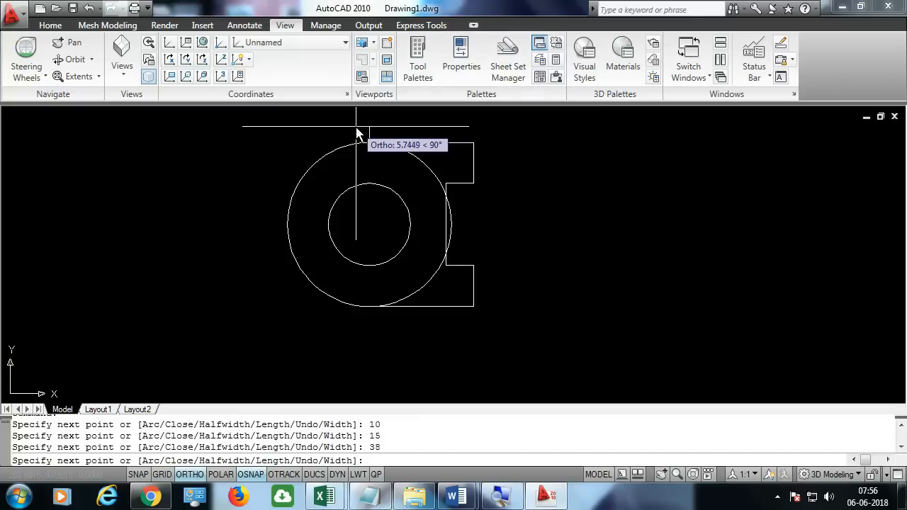
pyautogui.press('Return')
# Trim away the right half of the outer circle so the remaining arc and the polyline form the part's outline
pyautogui.write('TR')
pyautogui.press('Return')
pyautogui.press('Return')
pyautogui.click(426, 298)
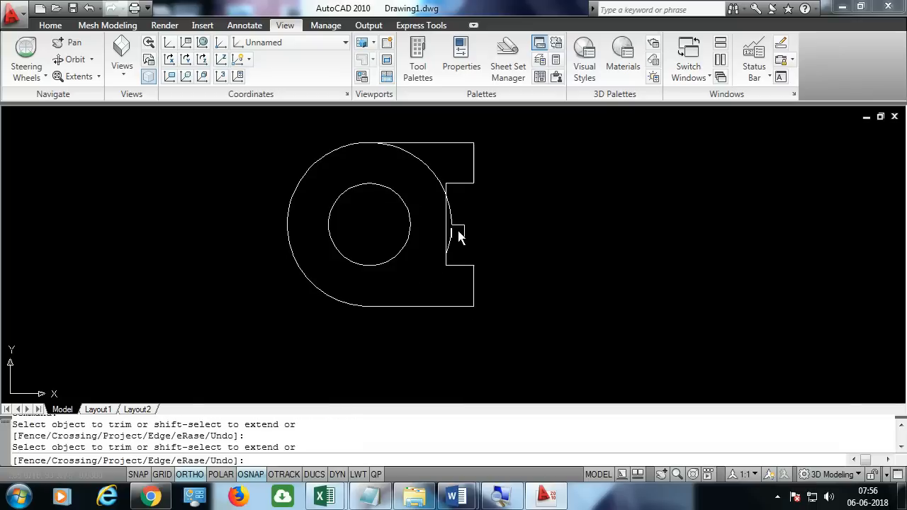
pyautogui.click(454, 229)
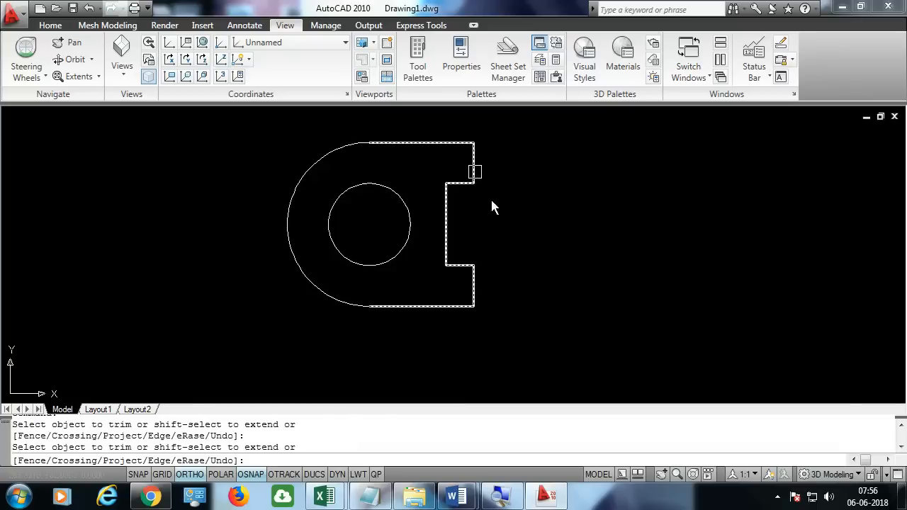
# Check the part's thickness on the reference drawing in Chrome, return to AutoCAD and end the Trim command
pyautogui.hotkey('alt', 'Tab')
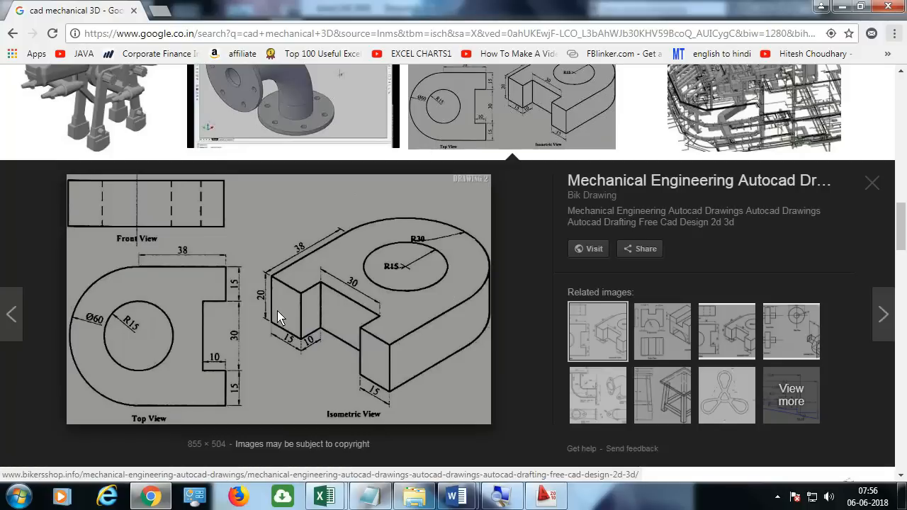
pyautogui.hotkey('alt', 'Tab')
pyautogui.press('Escape')
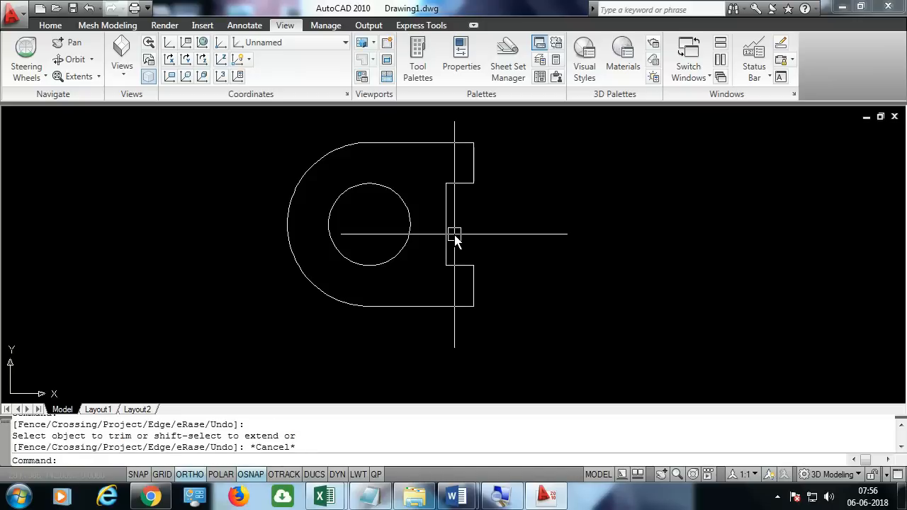
pyautogui.write('BO')
pyautogui.press('Return')
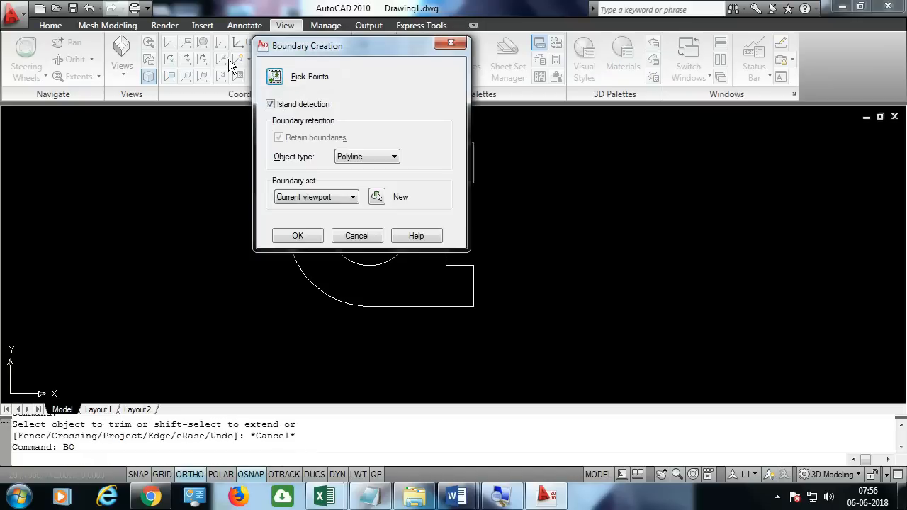
pyautogui.click(276, 78)
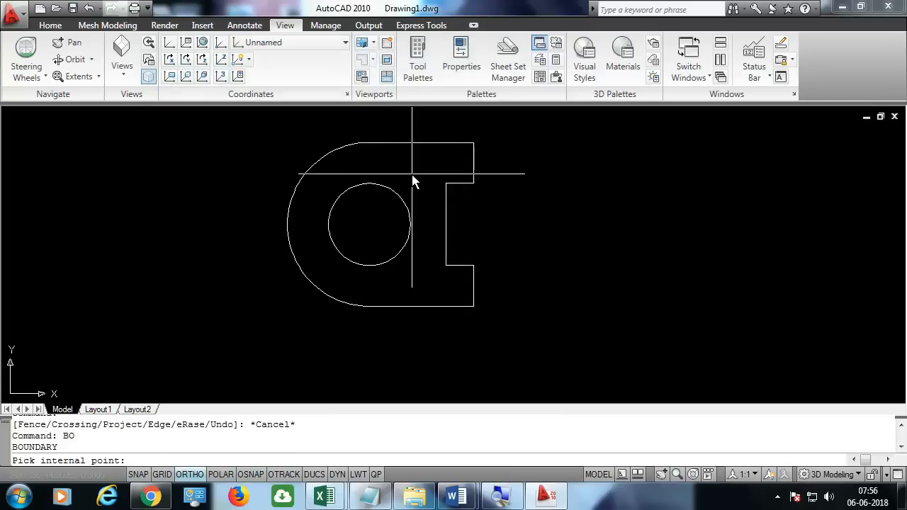
pyautogui.click(414, 181)
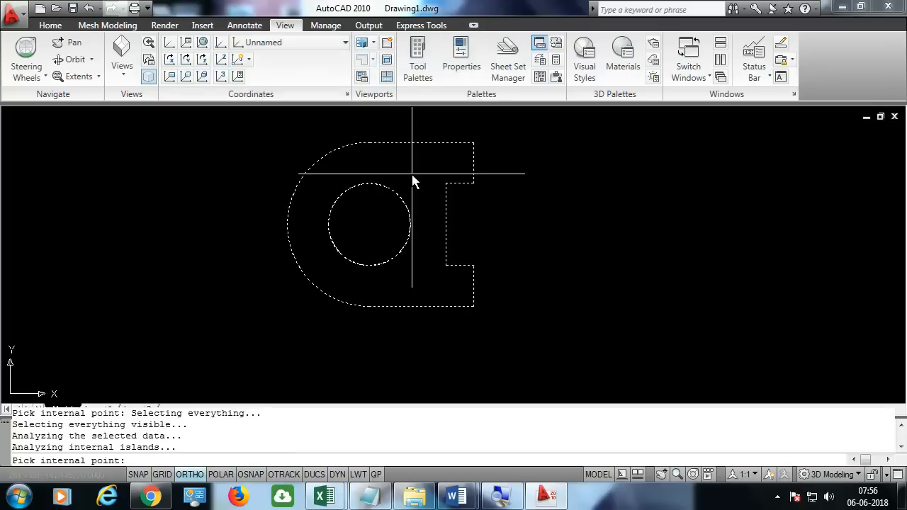
pyautogui.press('Escape')
pyautogui.press('F3')
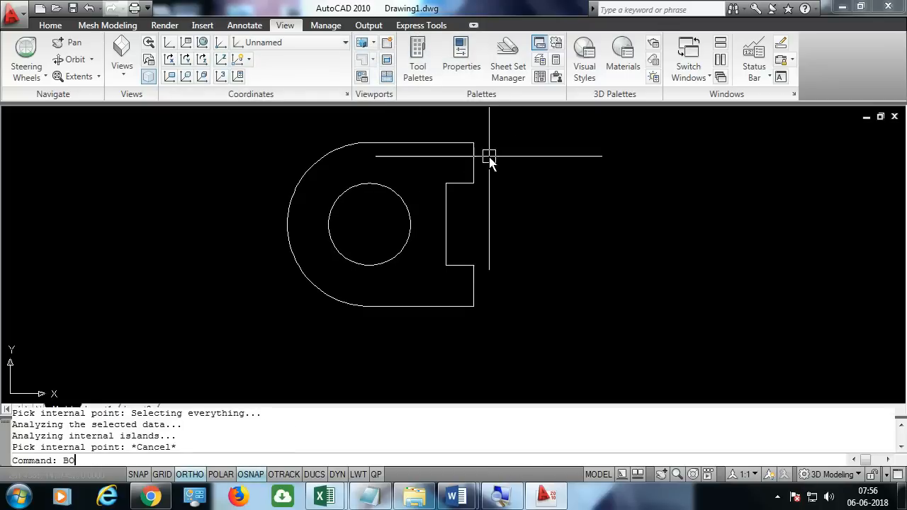
# Create boundary polylines of the outline and the hole from an internal point between them
pyautogui.press('Return')
pyautogui.click(282, 83)
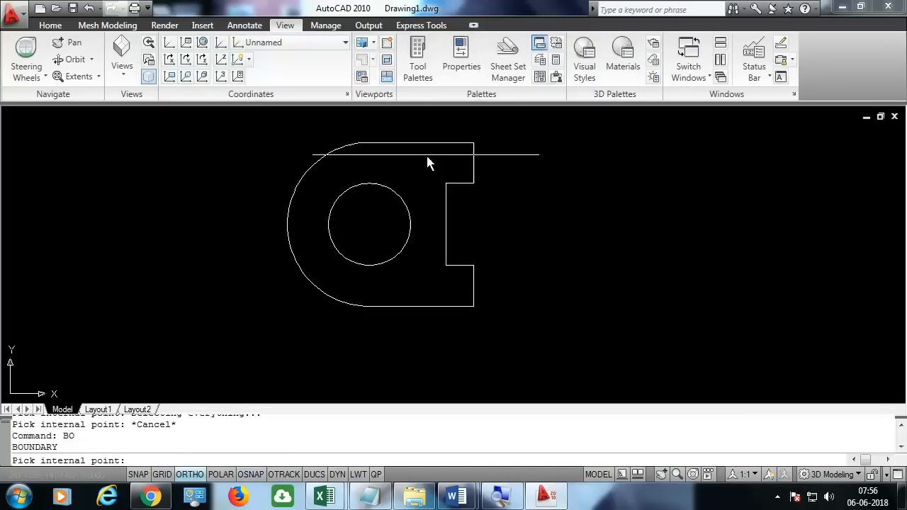
pyautogui.click(469, 179)
pyautogui.press('Return')
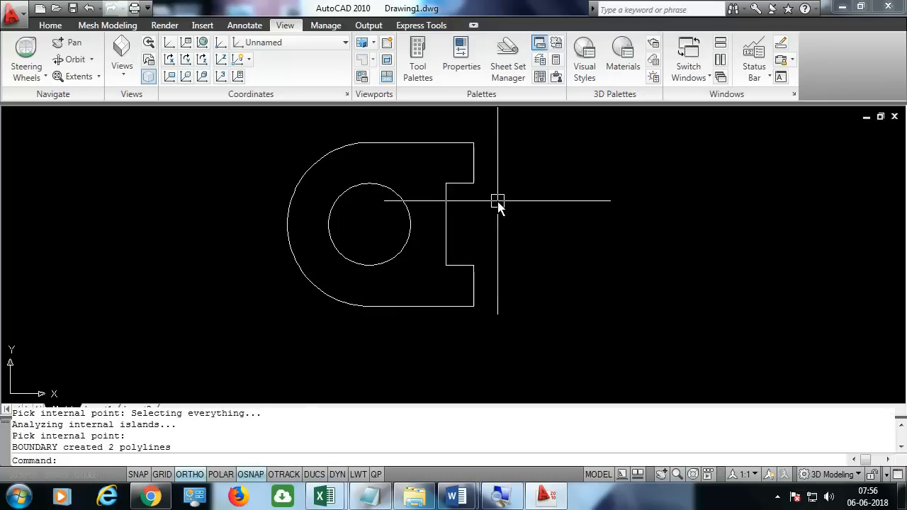
# Move the new outer and hole boundaries horizontally from the circle's centre to a free area right of the original profile
pyautogui.write('M')
pyautogui.press('Return')
pyautogui.click(447, 143)
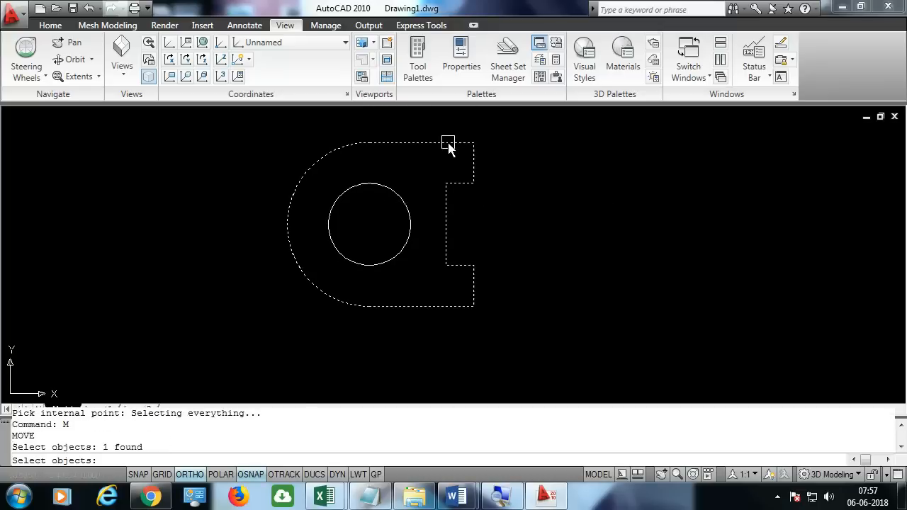
pyautogui.click(407, 207)
pyautogui.press('Return')
pyautogui.click(370, 225)
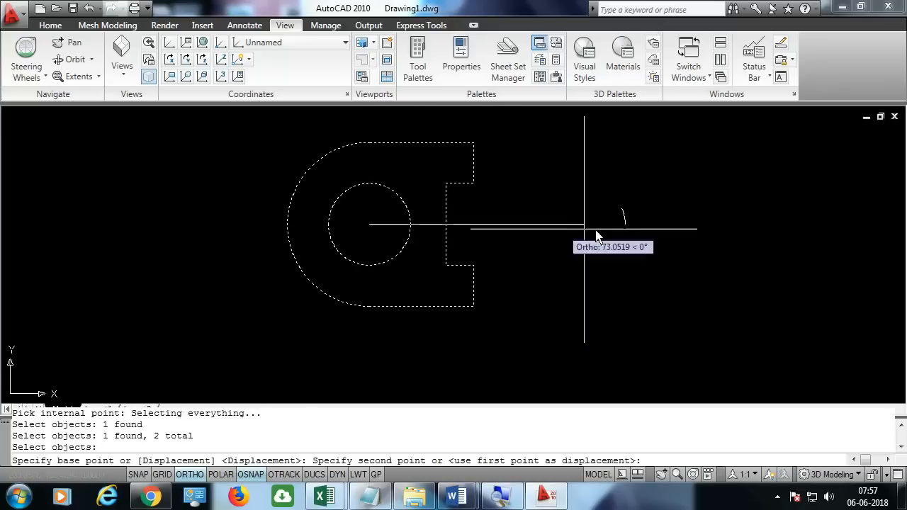
pyautogui.click(636, 224)
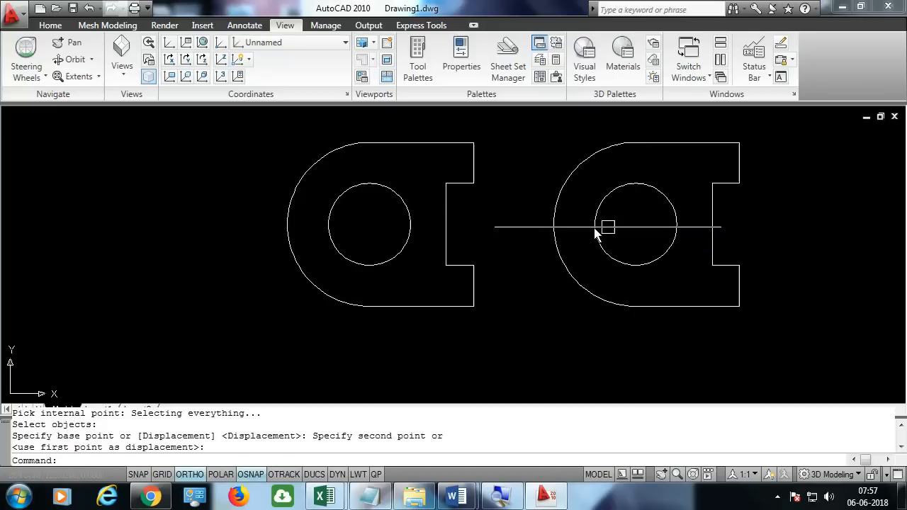
# Try erasing the original profile's open polyline and arc, and undo both erasures
pyautogui.press('Escape')
pyautogui.click(493, 133)
pyautogui.click(457, 148)
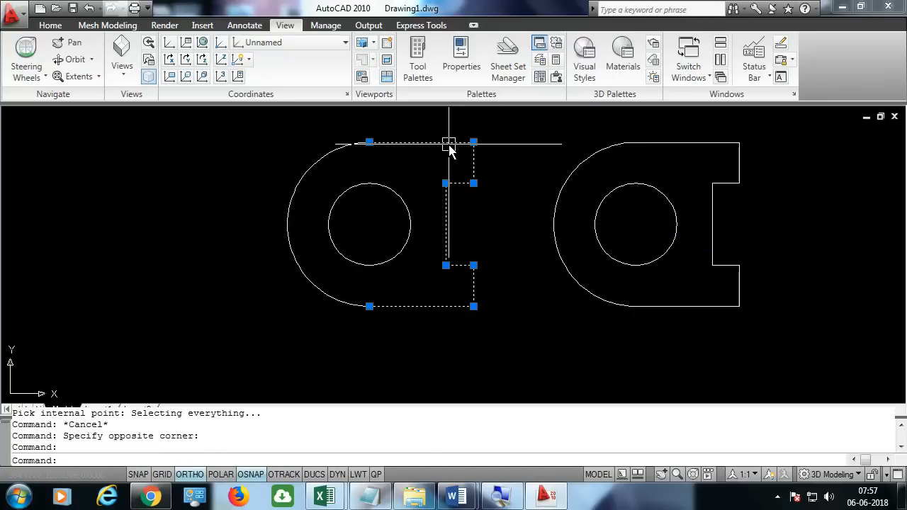
pyautogui.press('Delete')
pyautogui.click(366, 146)
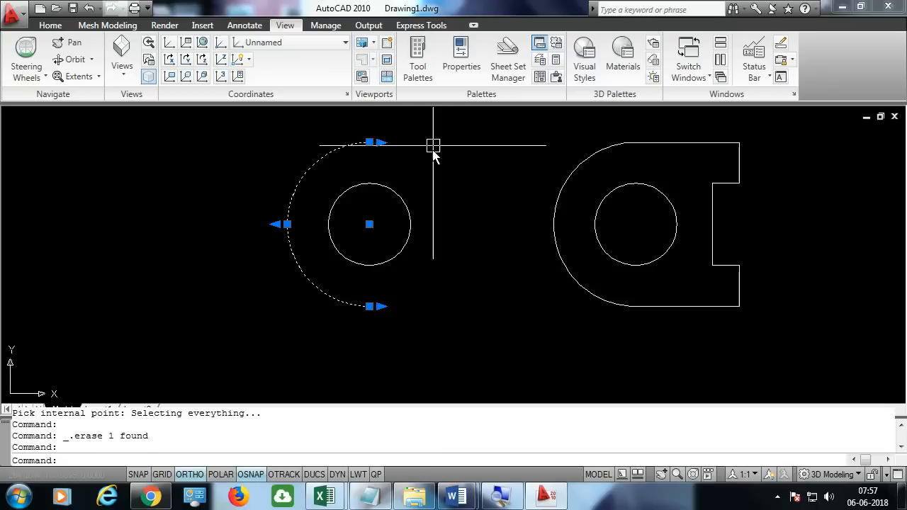
pyautogui.press('Delete')
pyautogui.hotkey('ctrl', 'z')
pyautogui.hotkey('ctrl', 'z')
# Erase the original polyline, inner circle and arc, keeping only the moved boundary profile
pyautogui.click(488, 125)
pyautogui.click(467, 158)
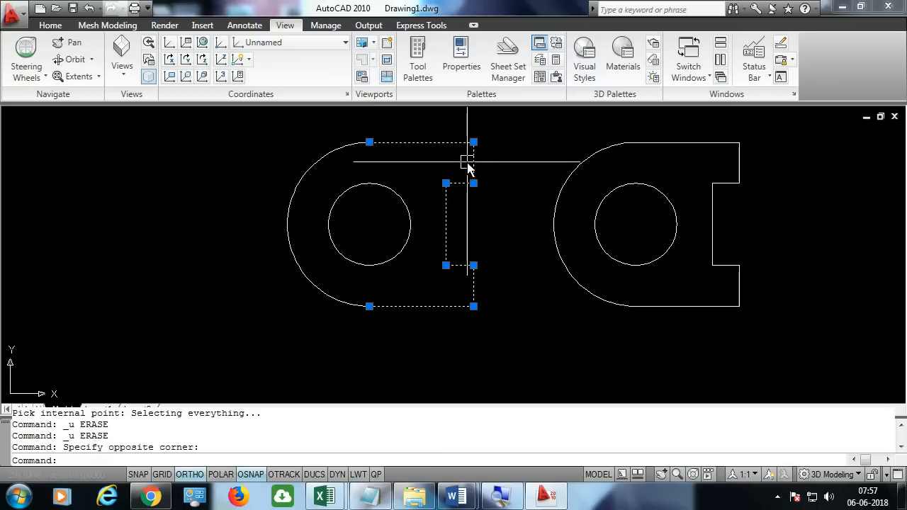
pyautogui.press('Delete')
pyautogui.click(396, 190)
pyautogui.press('Delete')
pyautogui.click(348, 150)
pyautogui.press('Delete')
pyautogui.click(565, 190)
pyautogui.scroll(-2, 373, 234)
pyautogui.scroll(2, 517, 219)
pyautogui.press('Escape')
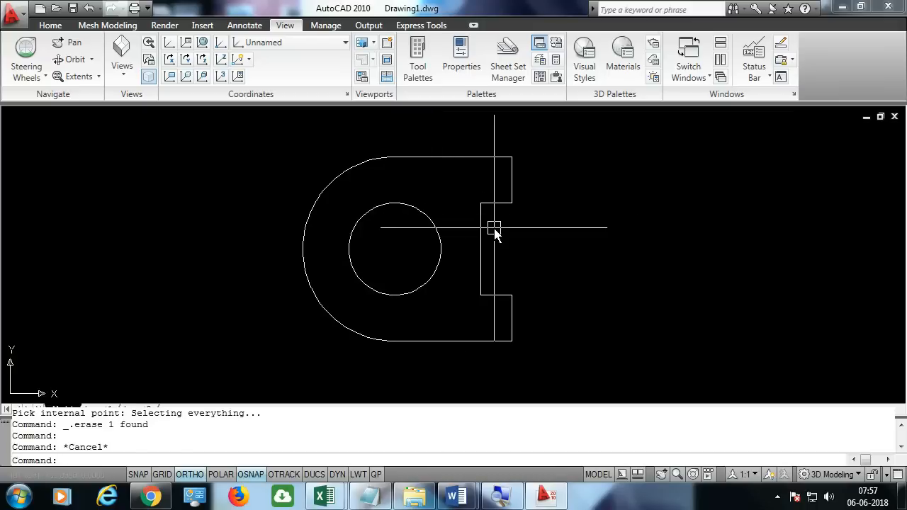
# Switch the drawing to the SW Isometric view
pyautogui.click(51, 24)
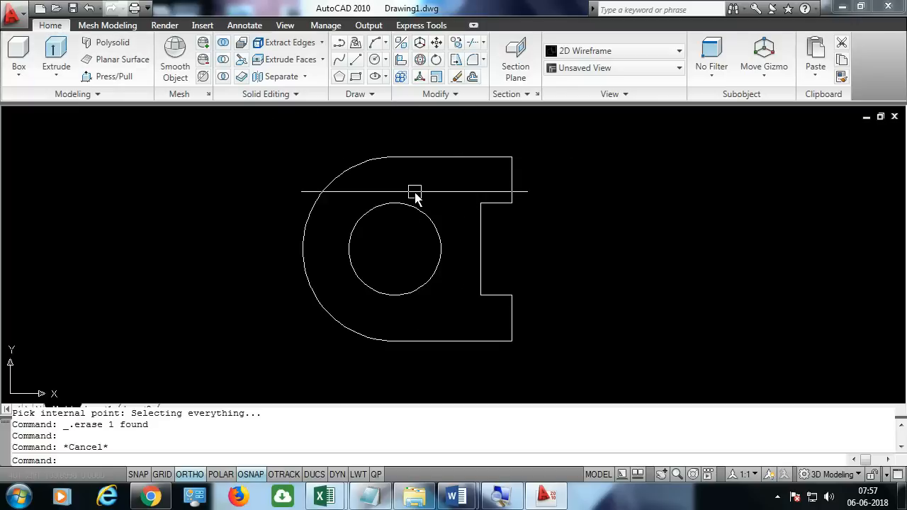
pyautogui.click(607, 67)
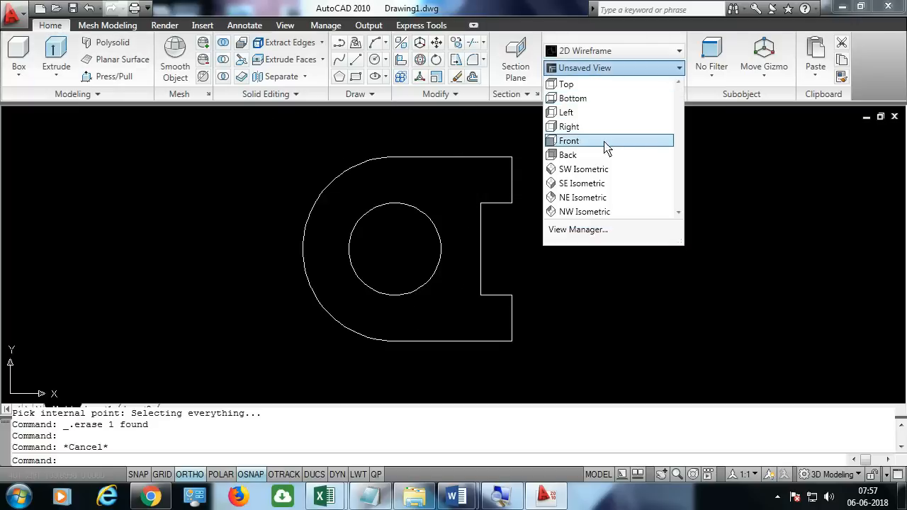
pyautogui.click(580, 169)
# Extrude the outer boundary and the inner hole boundary to the reference height of 20
pyautogui.write('EXT')
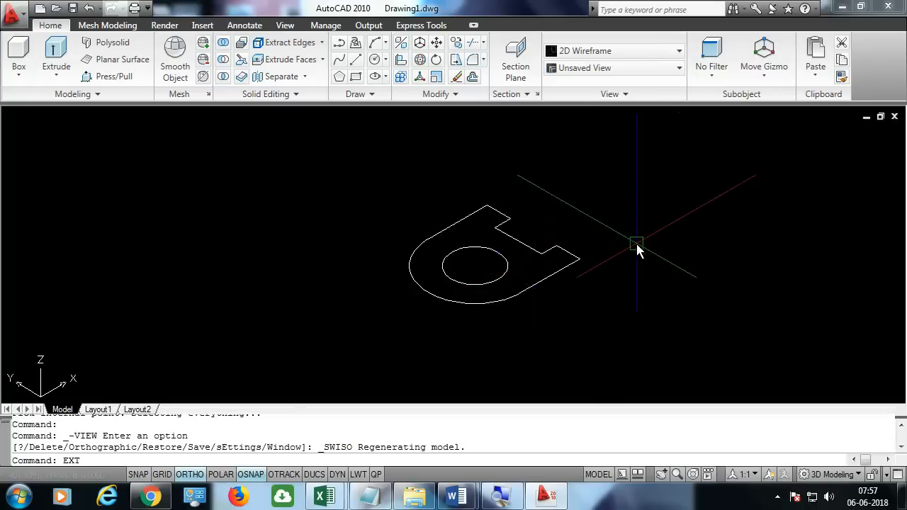
pyautogui.press('Return')
pyautogui.hotkey('alt', 'Tab')
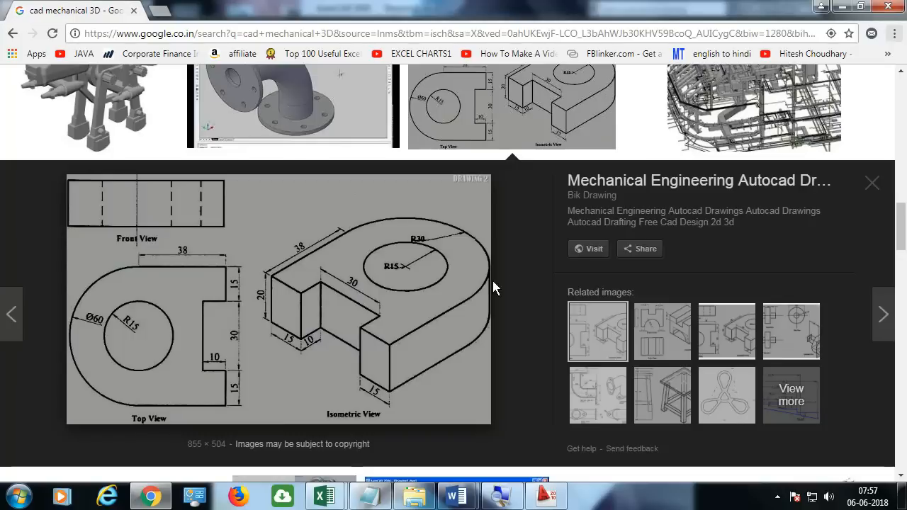
pyautogui.hotkey('alt', 'Tab')
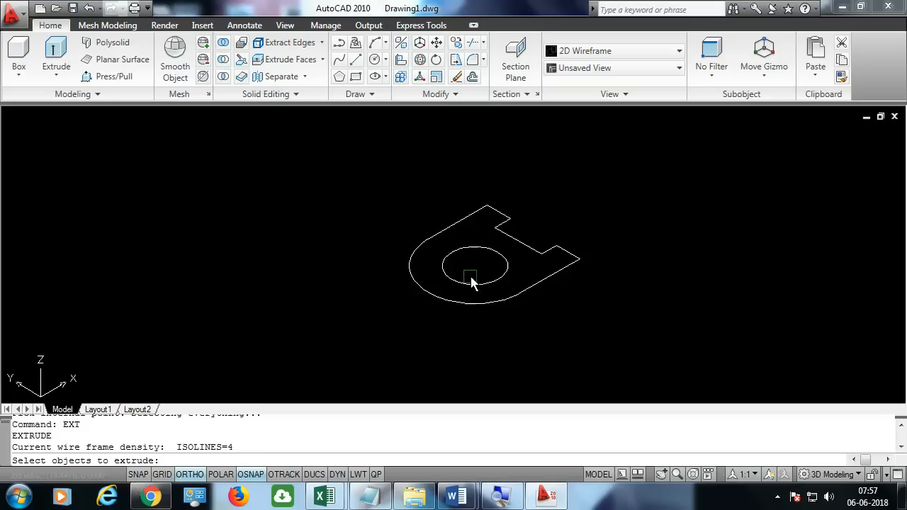
pyautogui.click(494, 287)
pyautogui.click(516, 298)
pyautogui.press('Return')
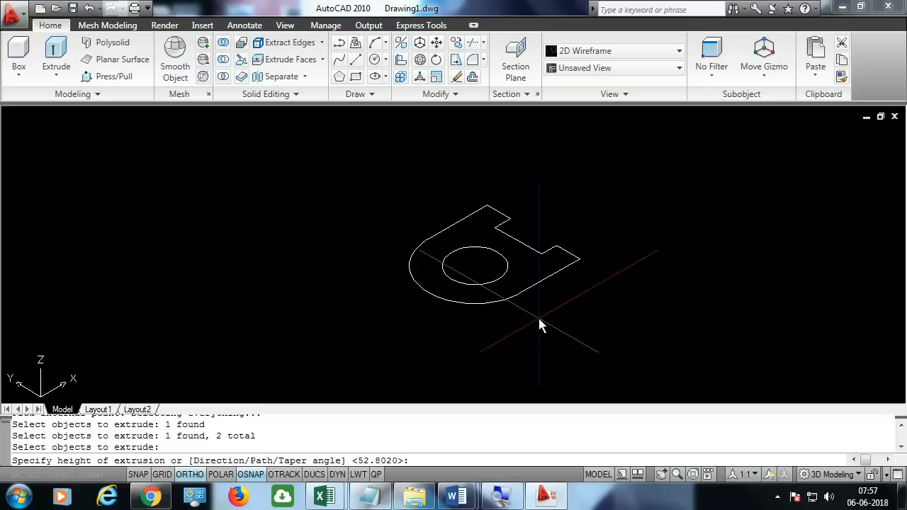
pyautogui.write('20')
pyautogui.press('Return')
pyautogui.press('Return')
pyautogui.press('Escape')
pyautogui.scroll(2, 537, 237)
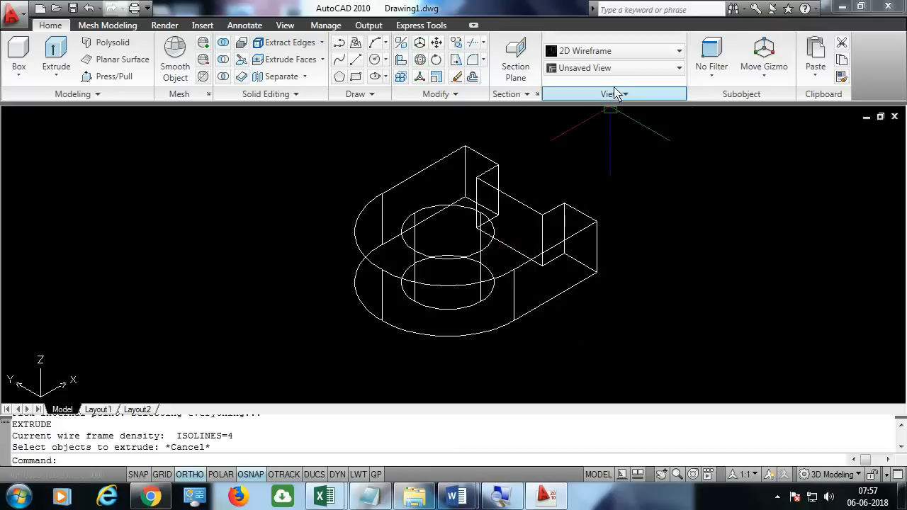
# Subtract the inner cylinder from the extruded outer body to cut the through hole
pyautogui.write('SU')
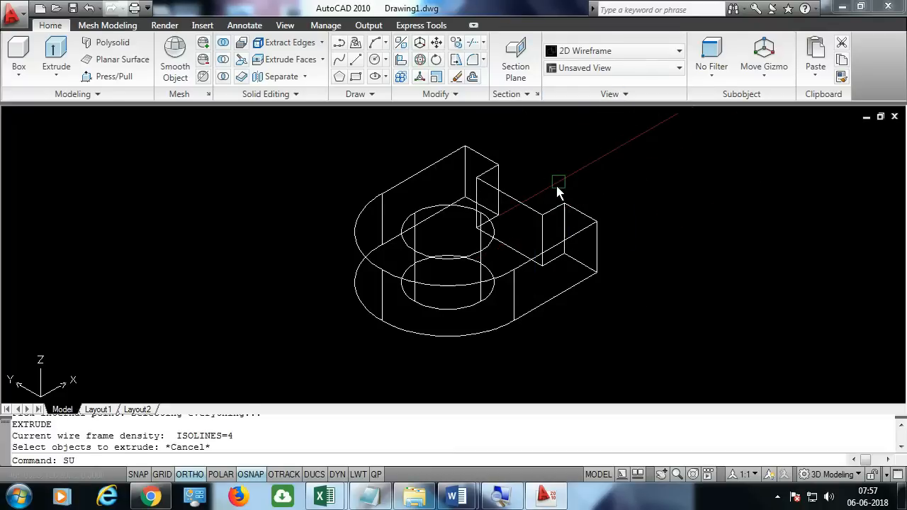
pyautogui.press('Return')
pyautogui.scroll(2, 546, 259)
pyautogui.click(547, 266)
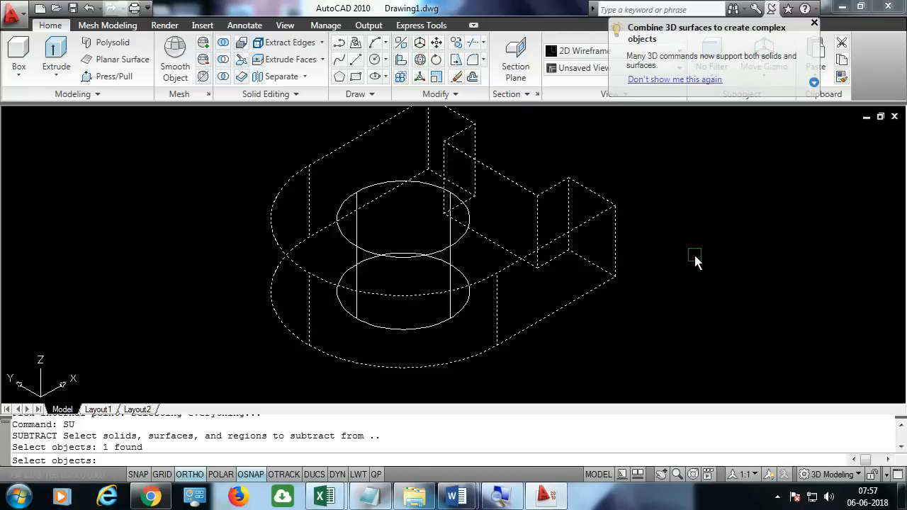
pyautogui.press('Return')
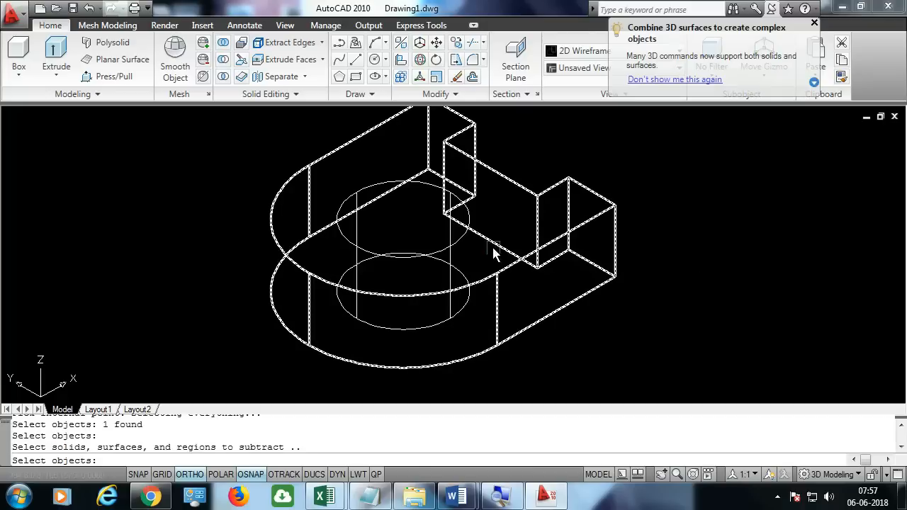
pyautogui.click(455, 242)
pyautogui.press('Return')
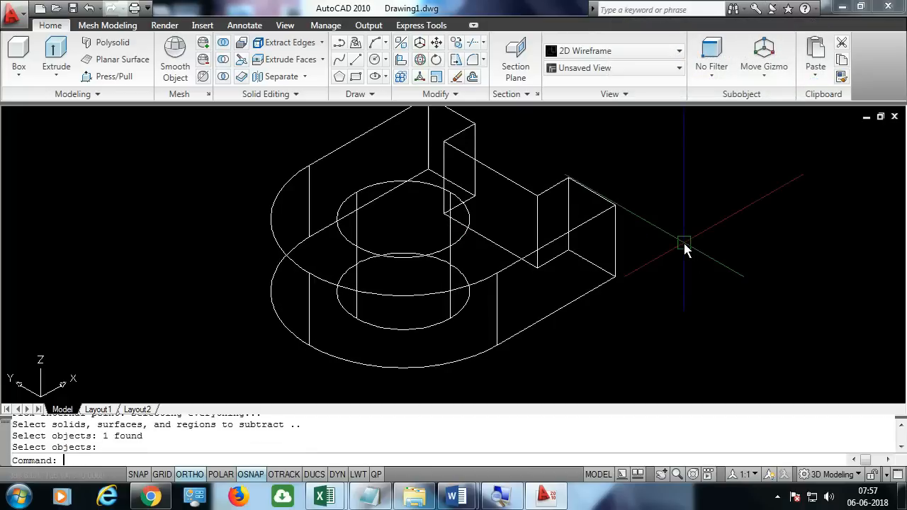
# Set the visual style to Realistic and orbit the solid to inspect it from the front and underneath
pyautogui.scroll(-1, 440, 272)
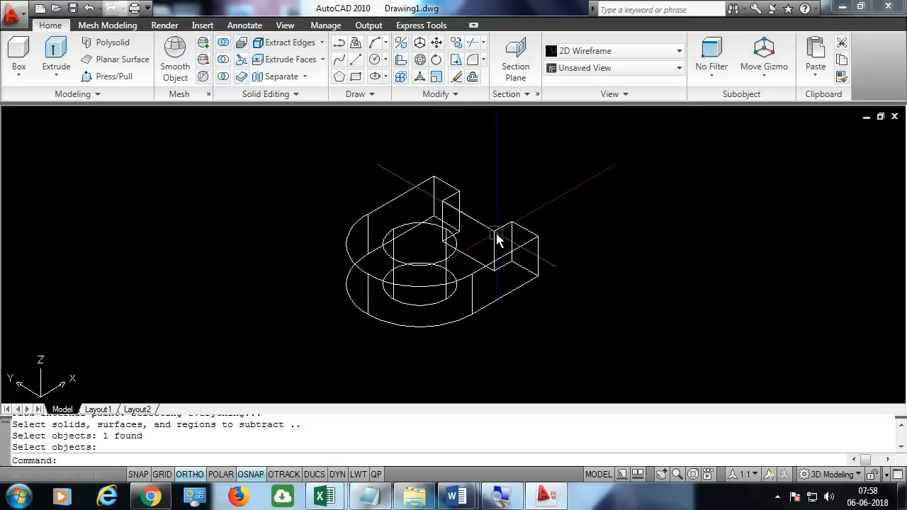
pyautogui.click(655, 53)
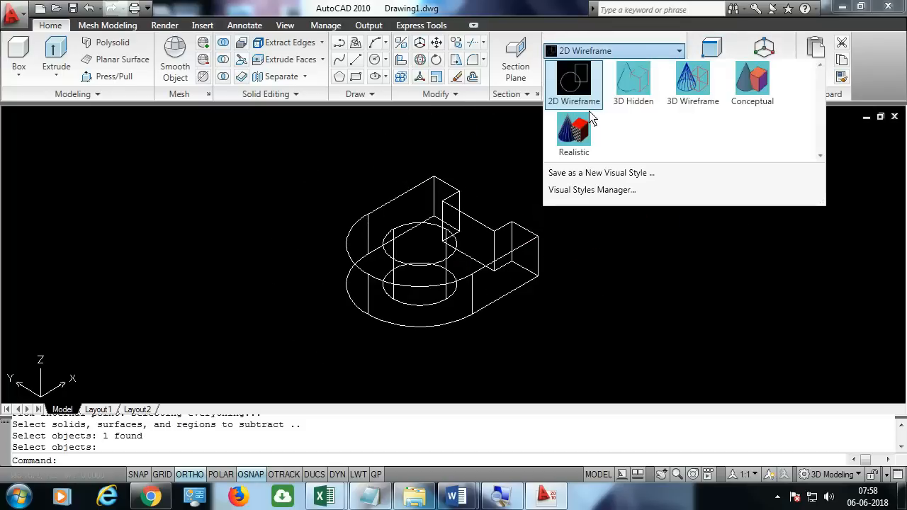
pyautogui.click(574, 139)
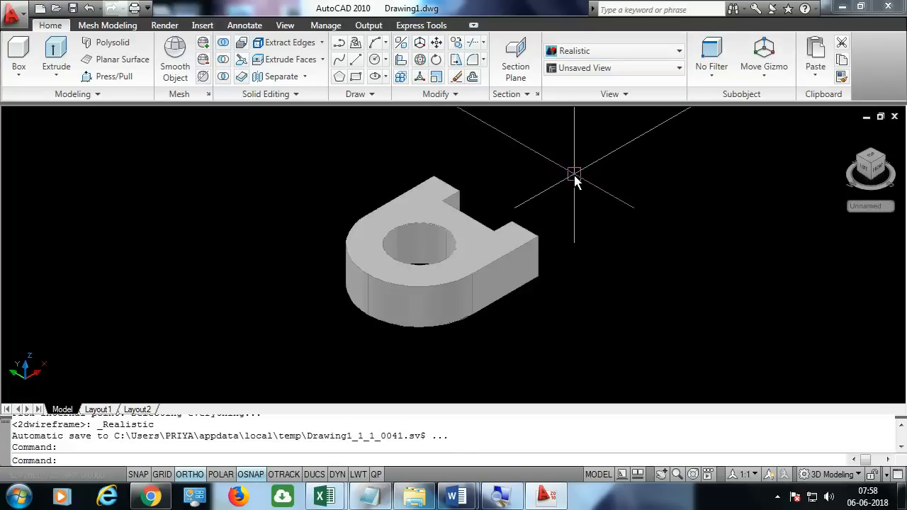
pyautogui.moveTo(873, 167); pyautogui.dragTo(819, 245)
# Erase the finished solid from the drawing
pyautogui.scroll(8, 787, 228)
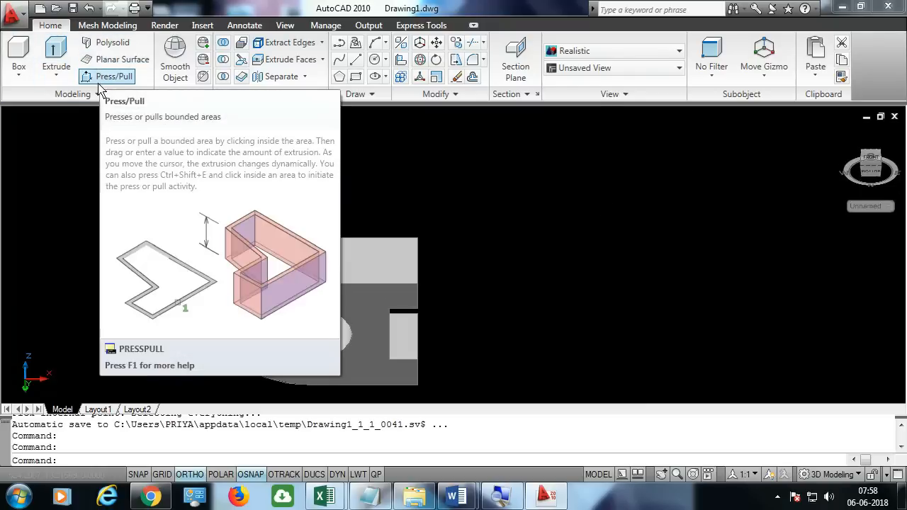
pyautogui.click(354, 276)
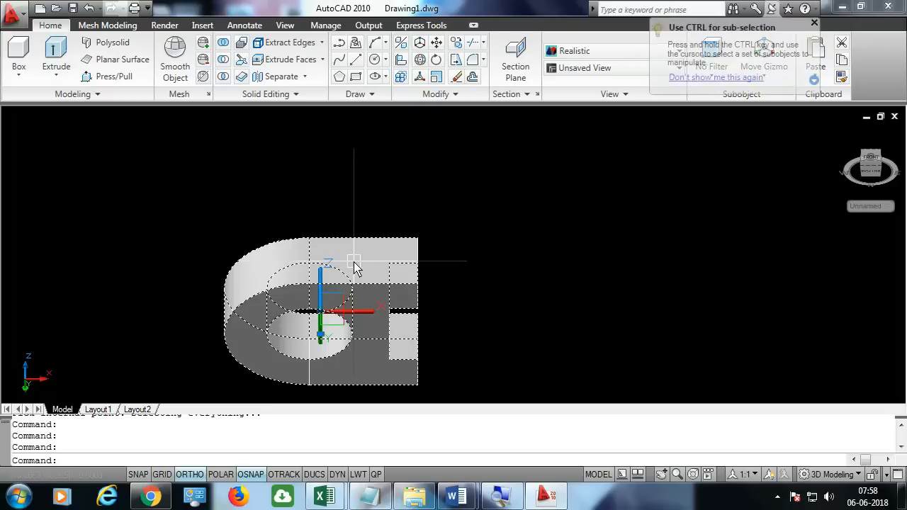
pyautogui.press('Delete')
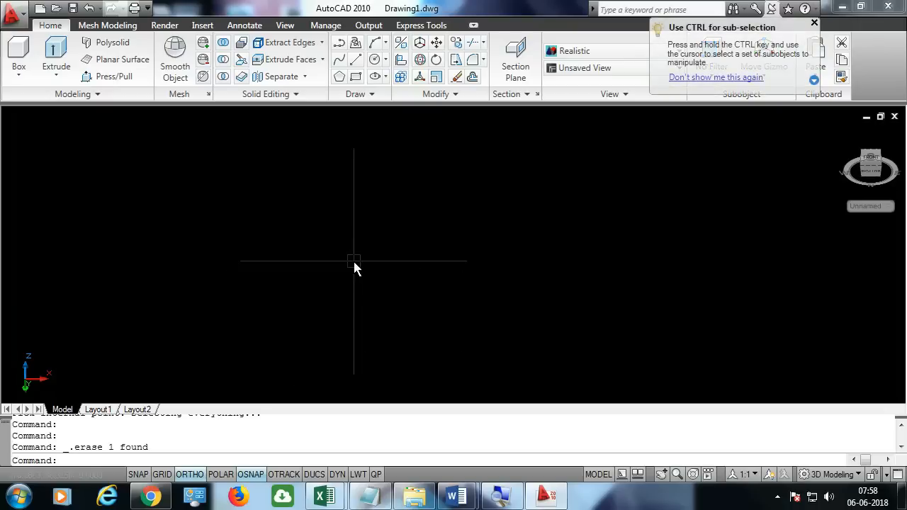